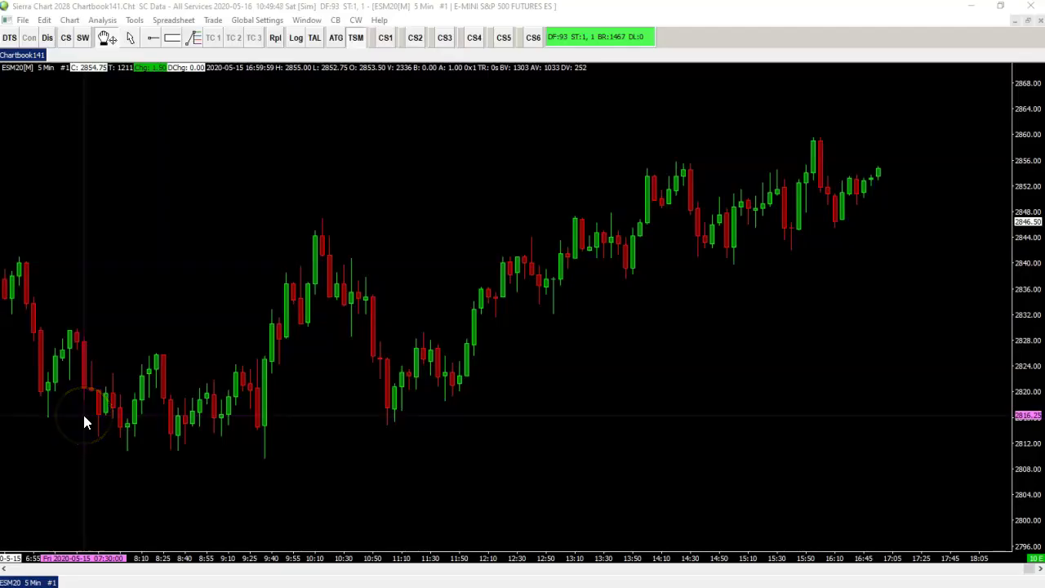
Show the Color Bar Based On Alert Condition study description from the Chart Studies list.
click(81, 42)
scroll(331, 349, down, 1)
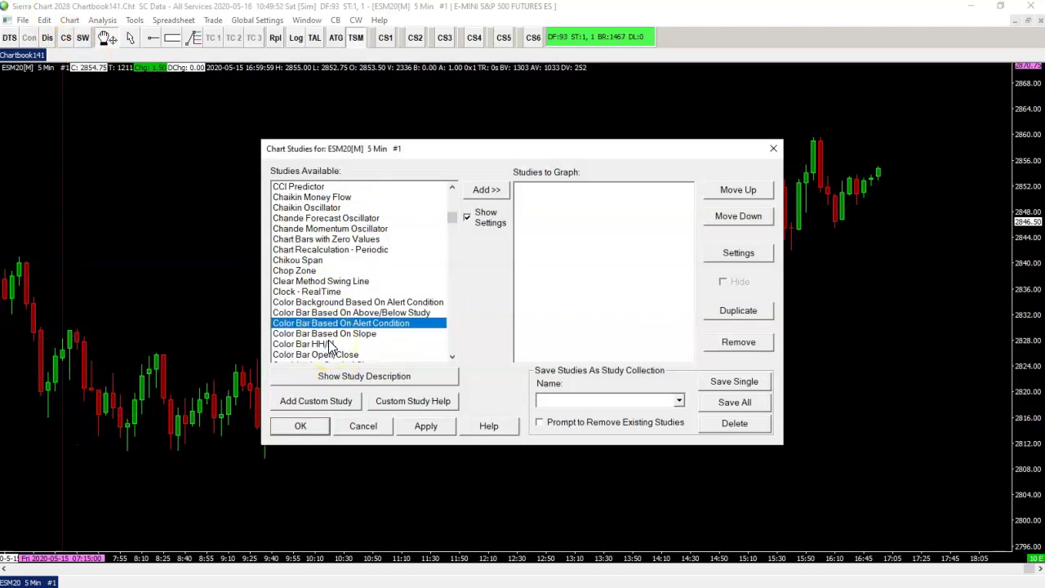
click(364, 381)
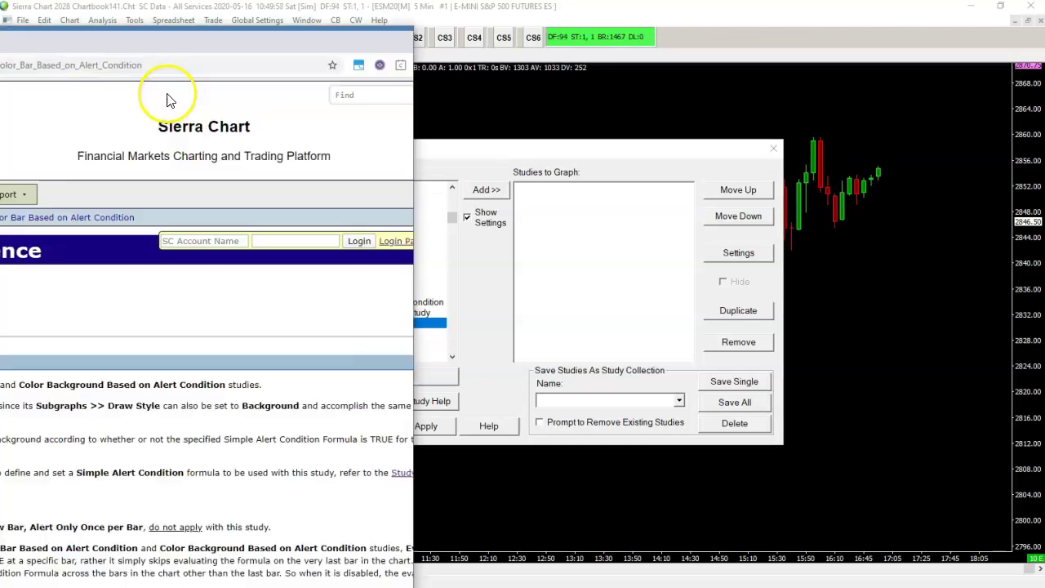
Maximize and read the online documentation page, then close the browser.
drag(171, 98, 558, 112)
double_click(558, 111)
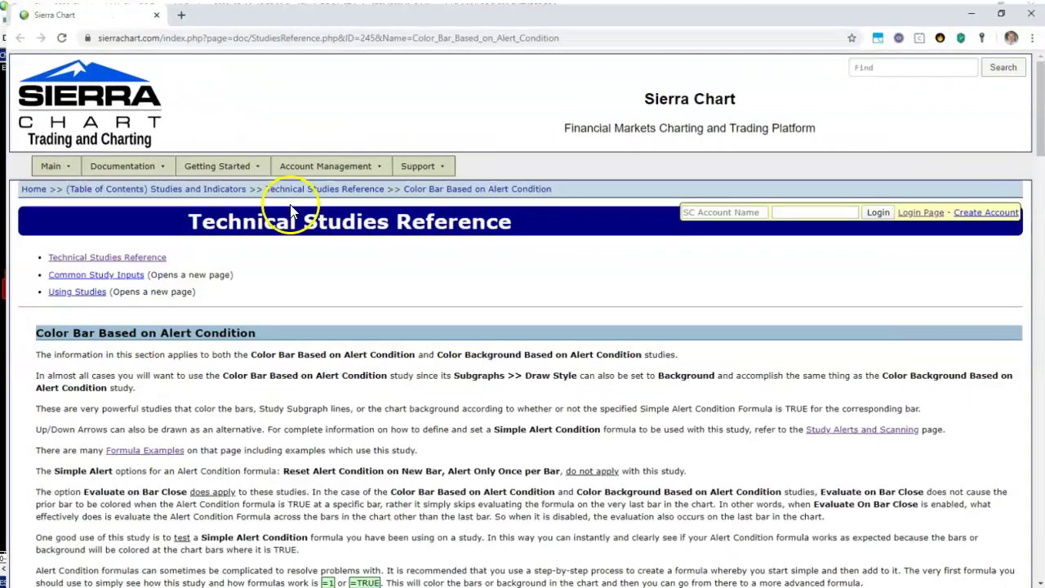
scroll(339, 287, down, 20)
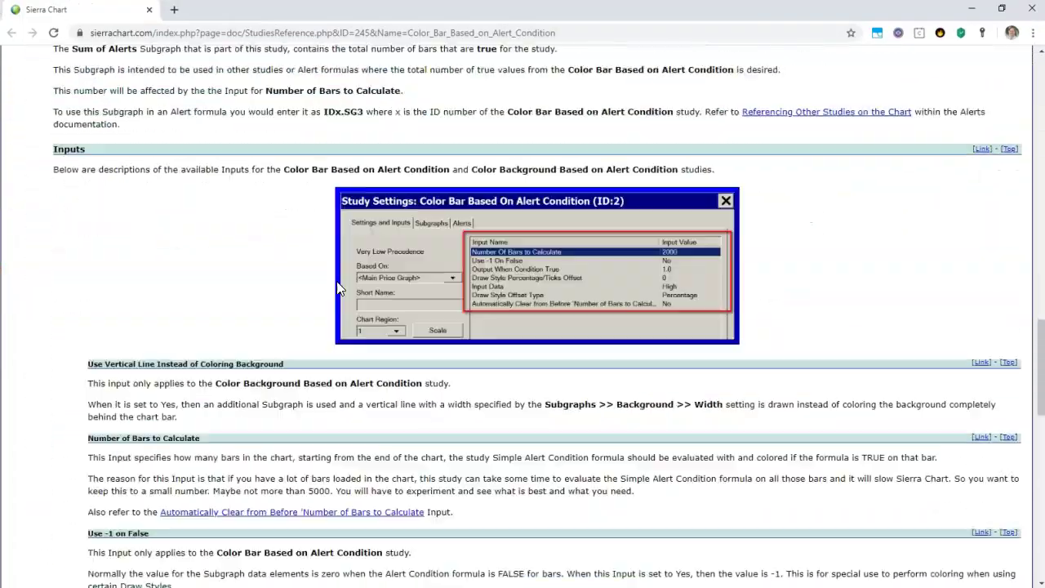
scroll(339, 282, up, 20)
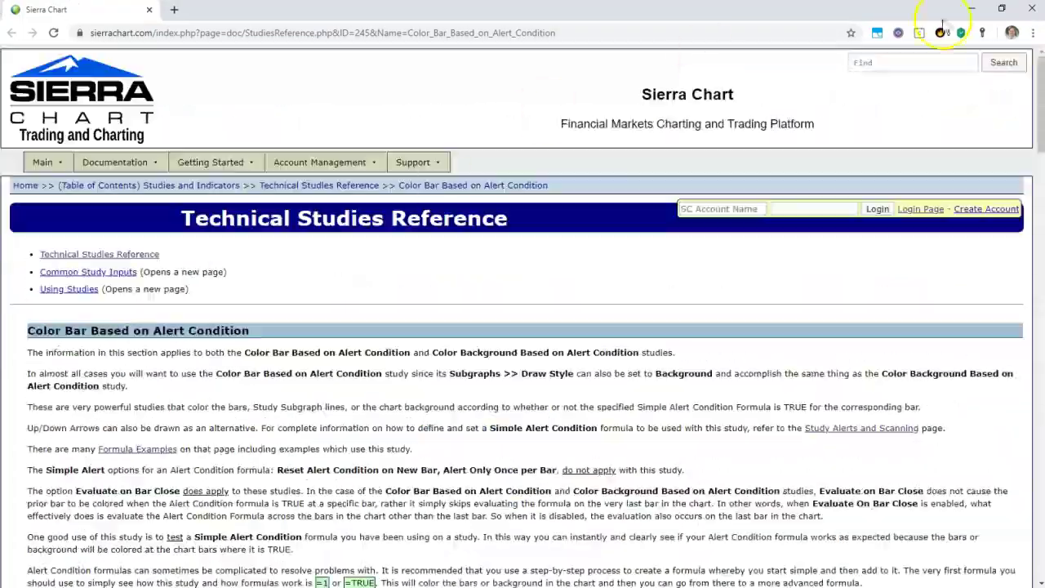
click(1033, 11)
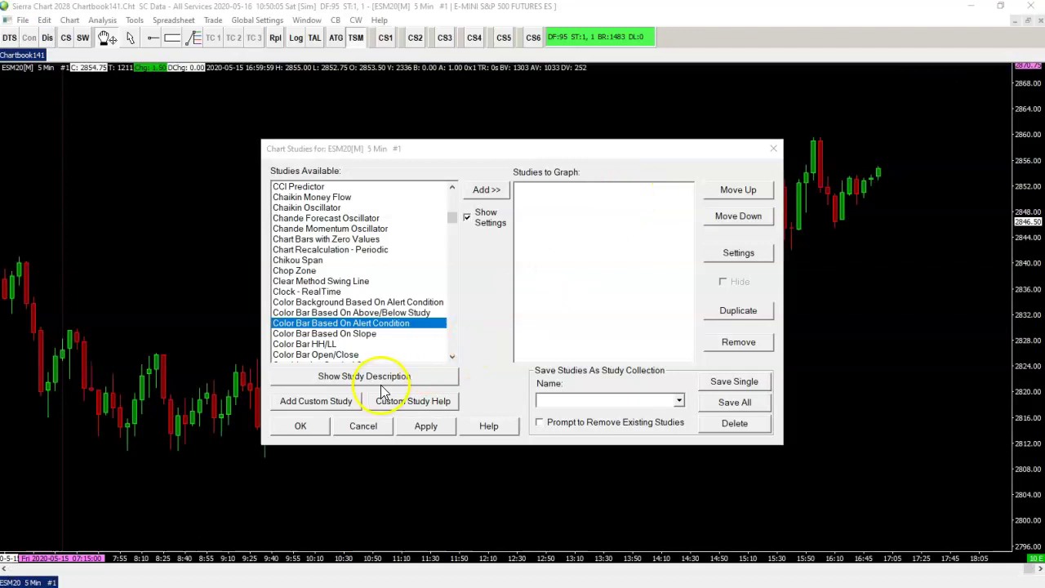
Add the Commodity Channel Index study with default settings and apply it to the chart.
scroll(335, 318, down, 3)
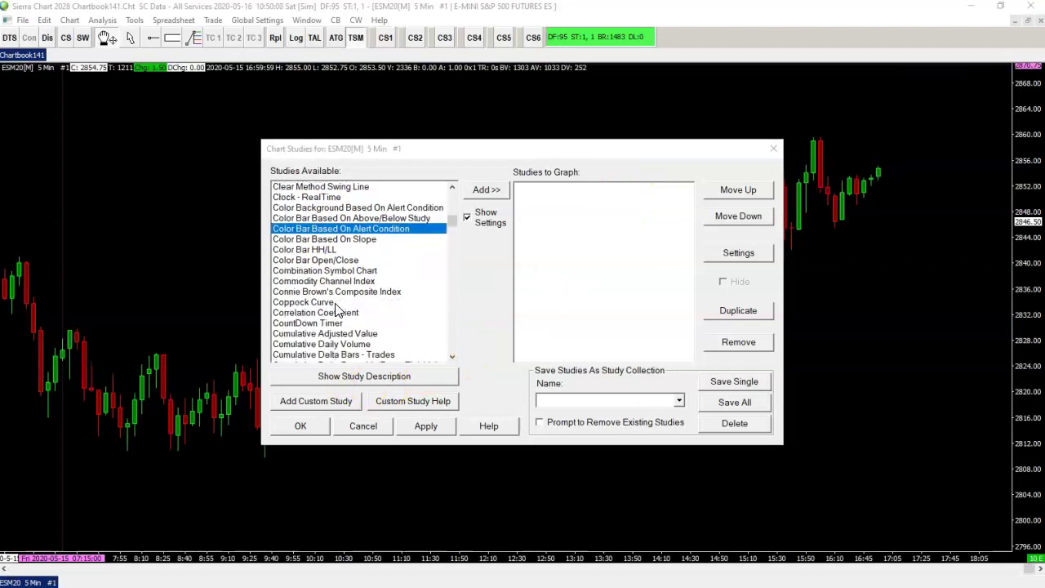
click(326, 283)
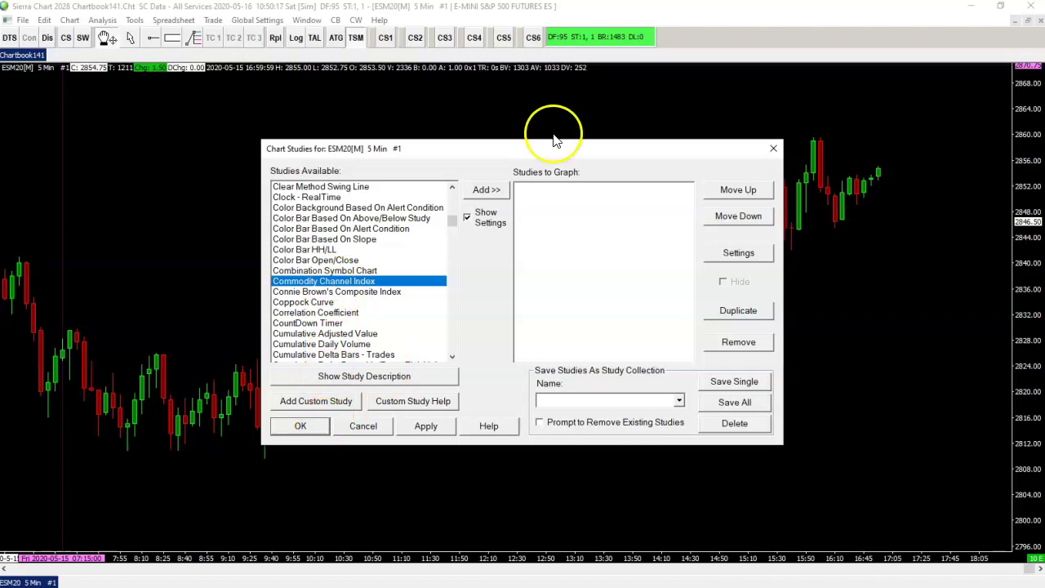
click(485, 193)
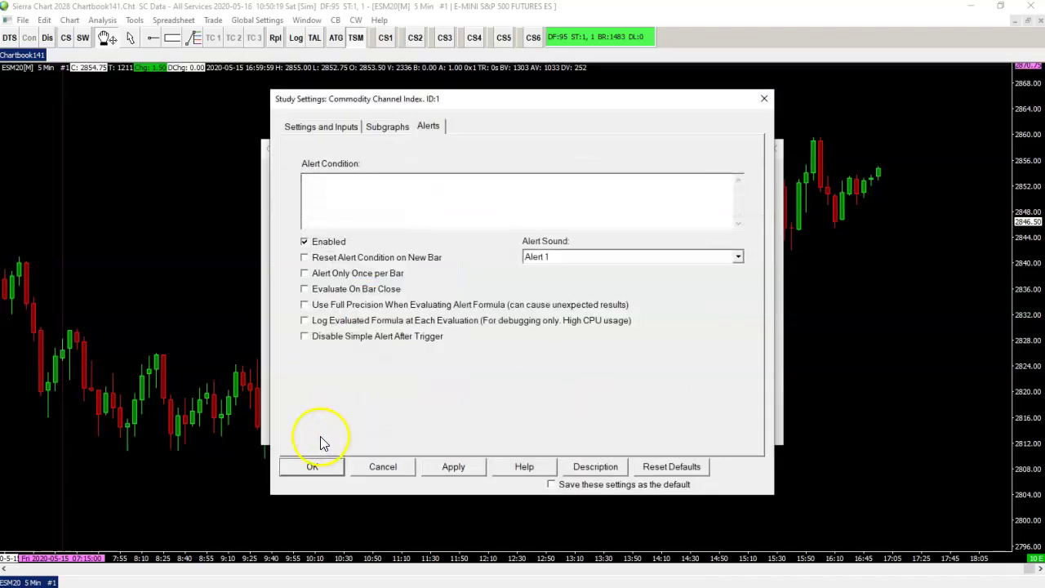
click(311, 470)
click(301, 427)
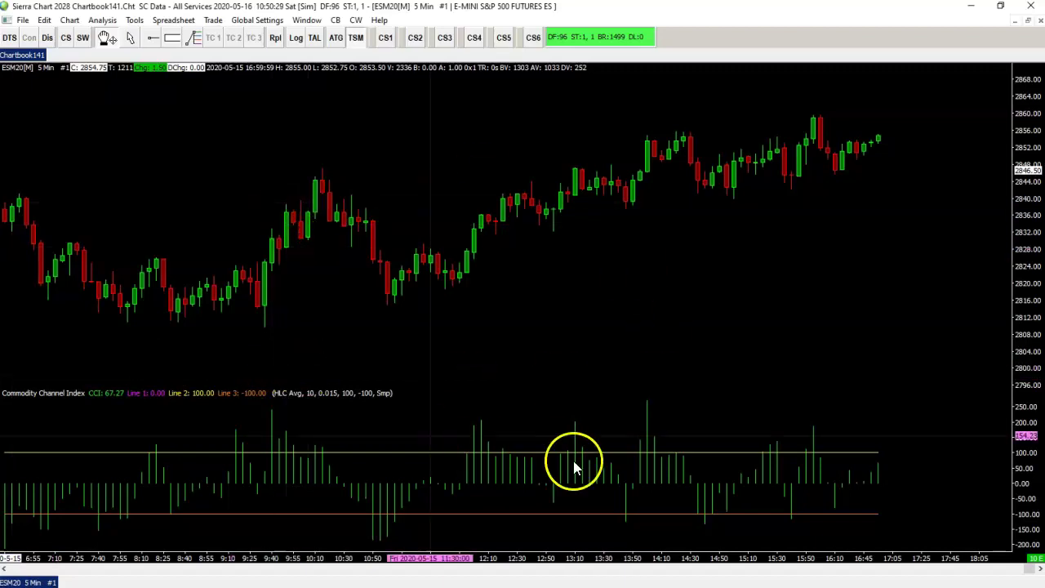
Reopen Chart Studies and open the settings of the Commodity Channel Index study.
click(82, 38)
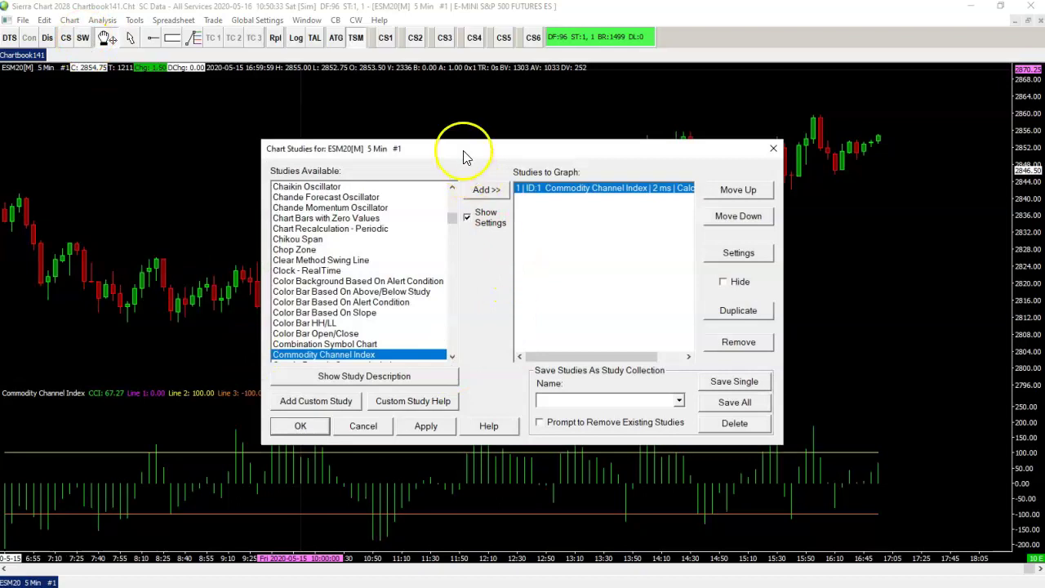
drag(461, 155, 444, 111)
scroll(337, 290, down, 2)
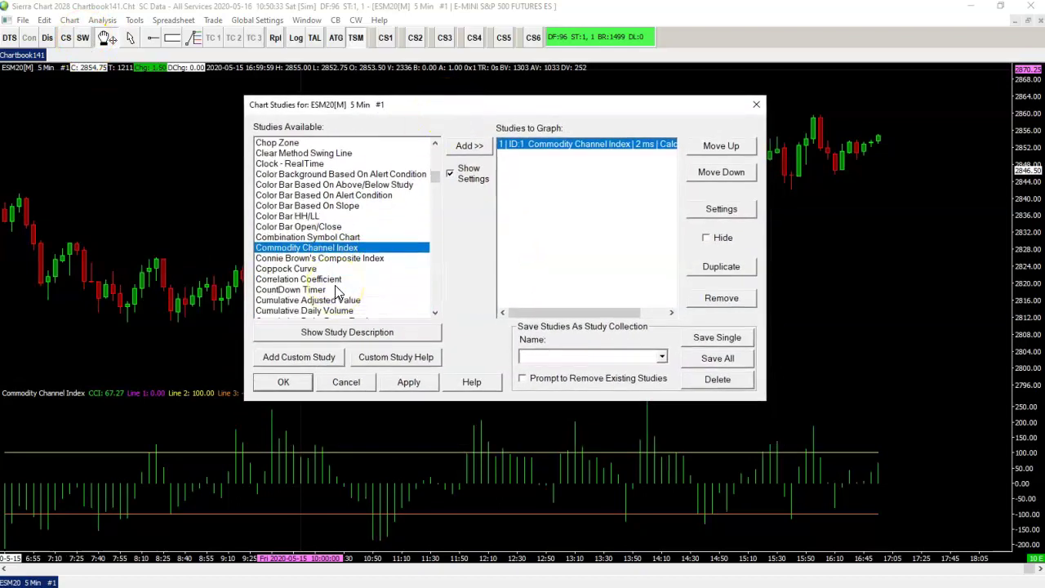
scroll(289, 295, down, 1)
scroll(290, 295, down, 2)
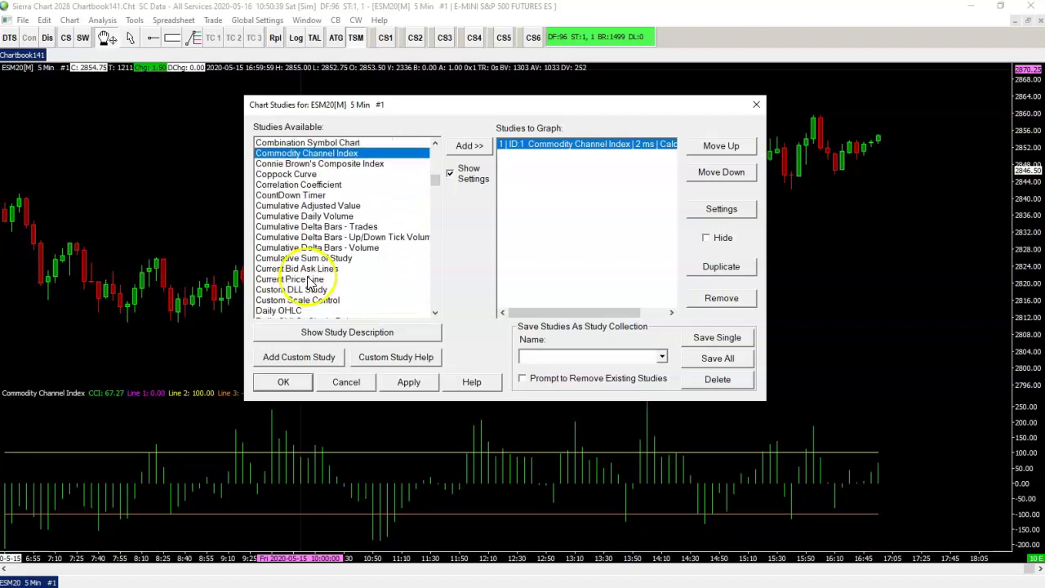
scroll(311, 283, down, 2)
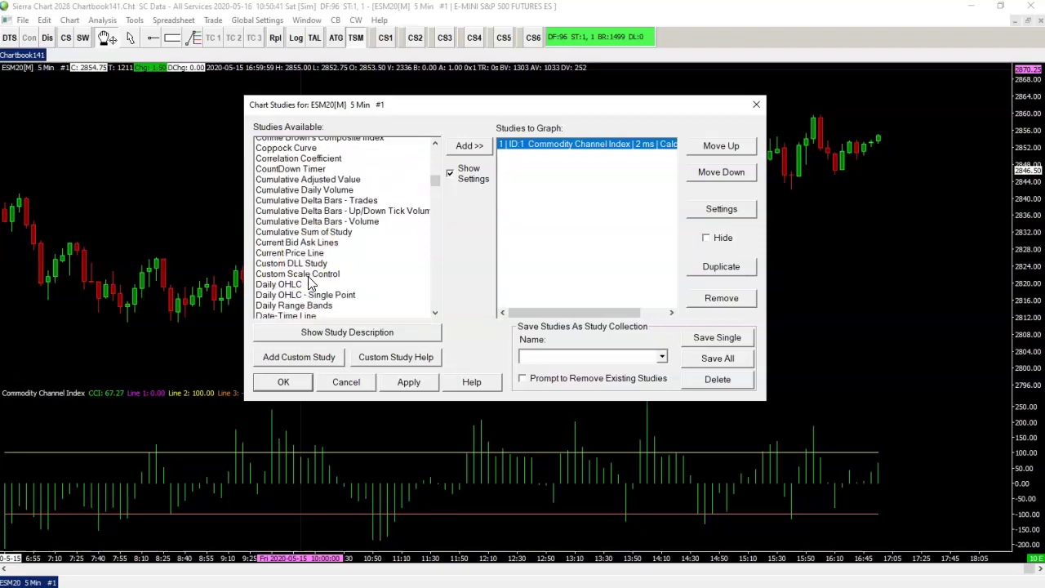
click(678, 144)
click(720, 210)
Confirm the CCI Line 2 and Line 3 values, then select Color Bar Based On Alert Condition.
click(363, 84)
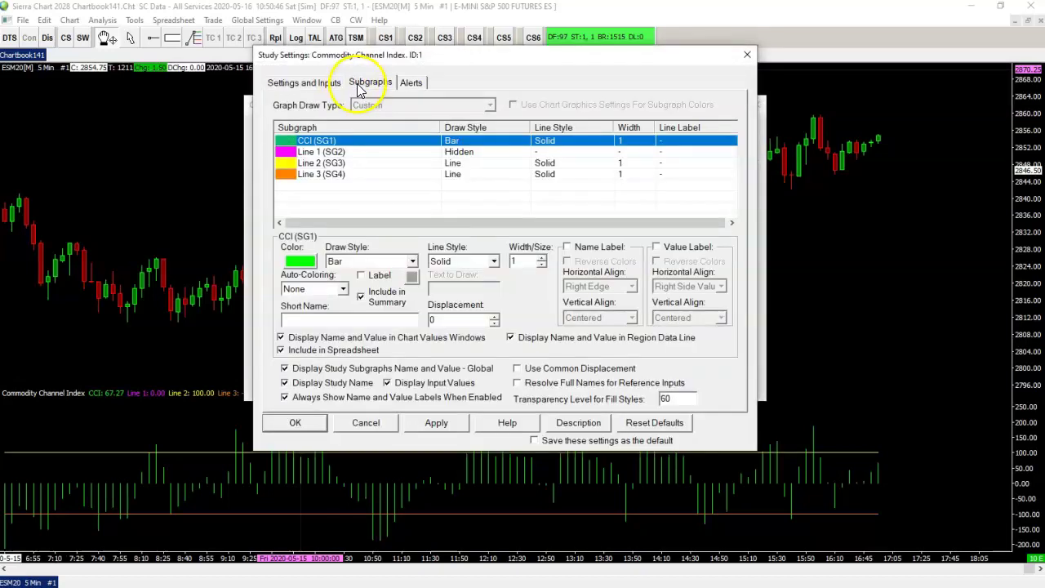
click(306, 163)
click(307, 176)
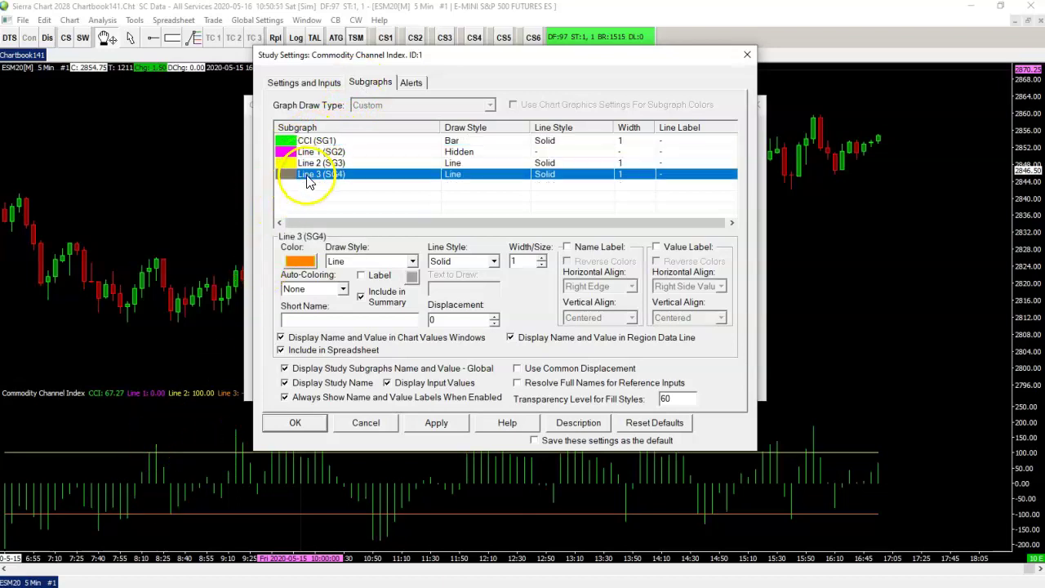
click(308, 85)
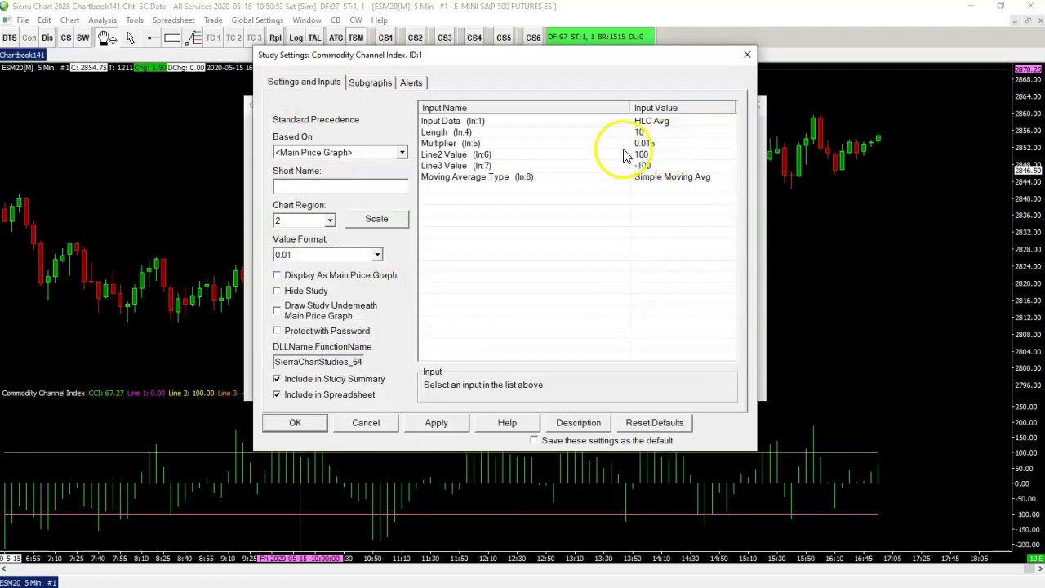
click(477, 165)
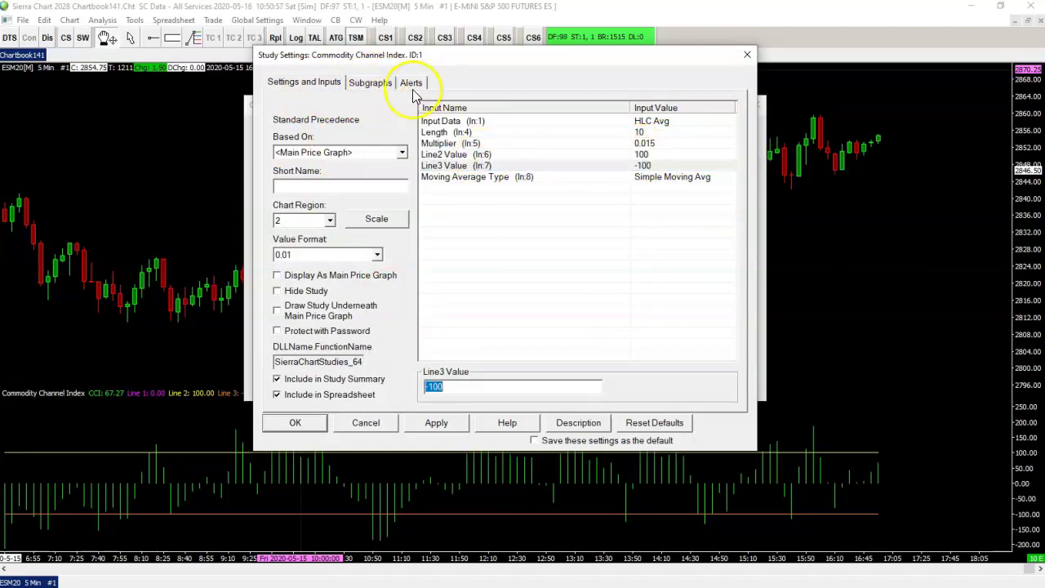
click(306, 425)
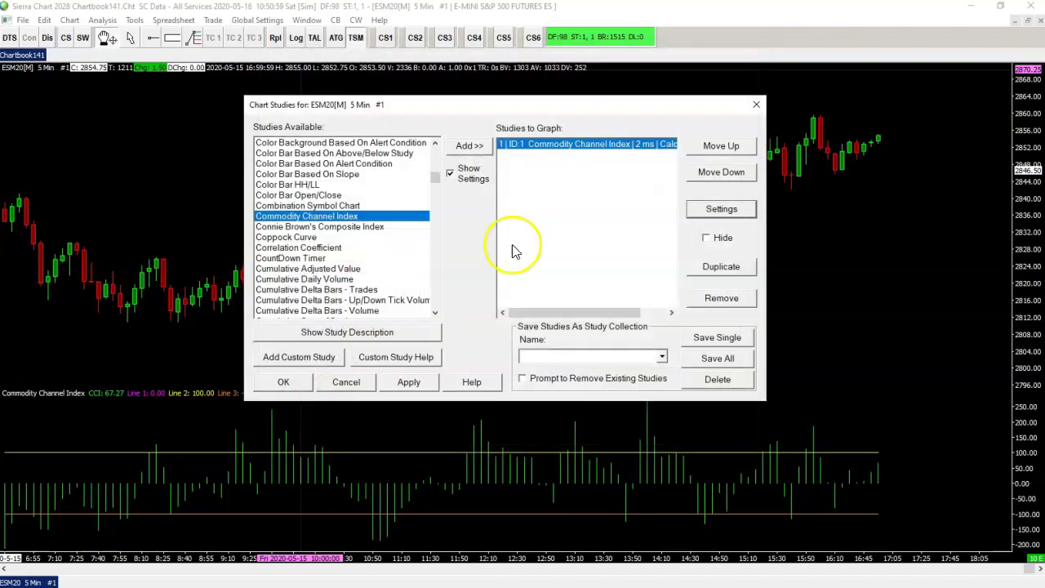
click(323, 164)
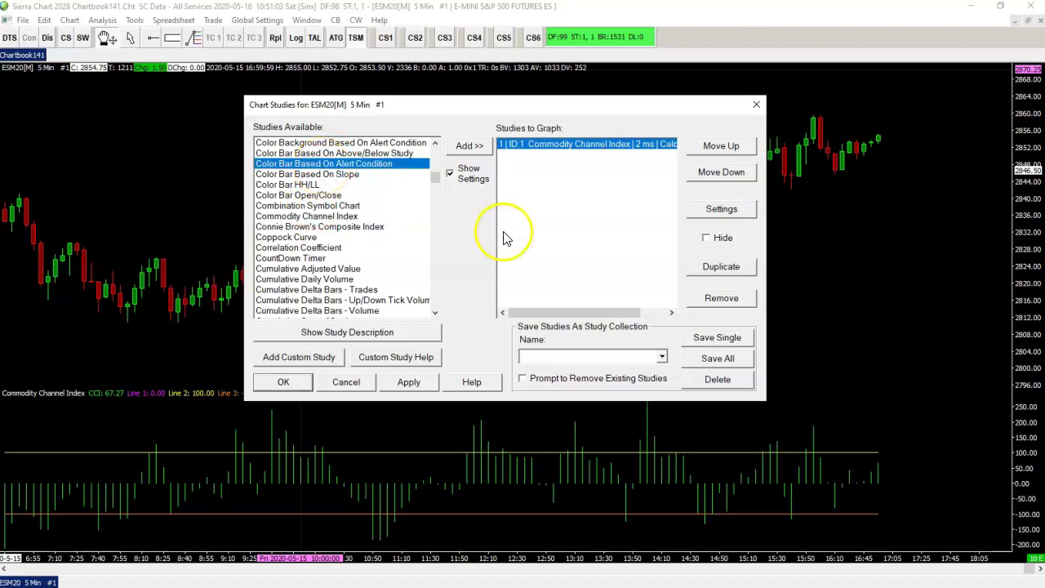
Add Color Bar Based On Alert Condition with short name CCI EXTREME HIGH and show its Alerts settings.
click(469, 145)
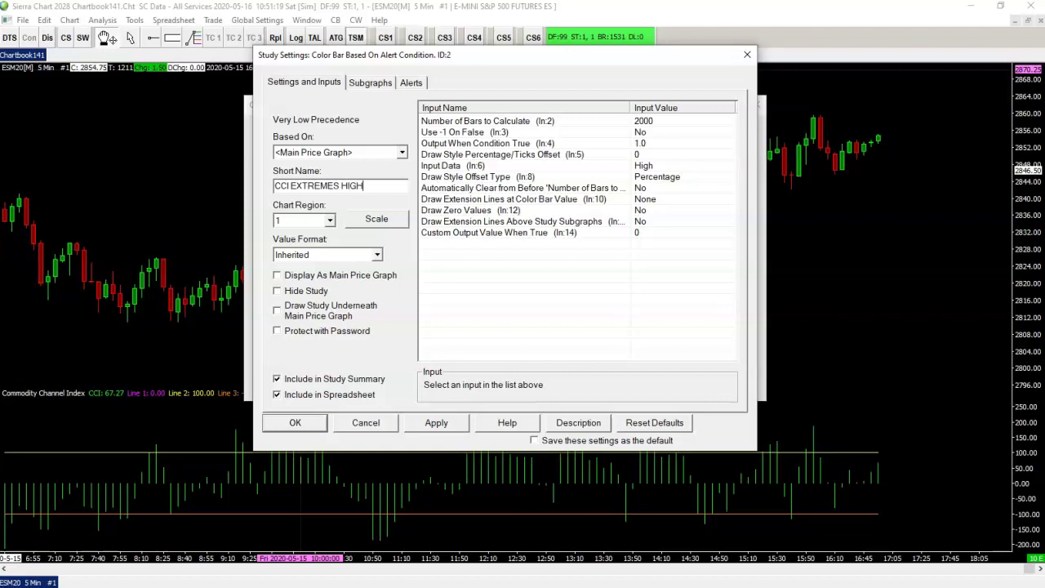
click(327, 182)
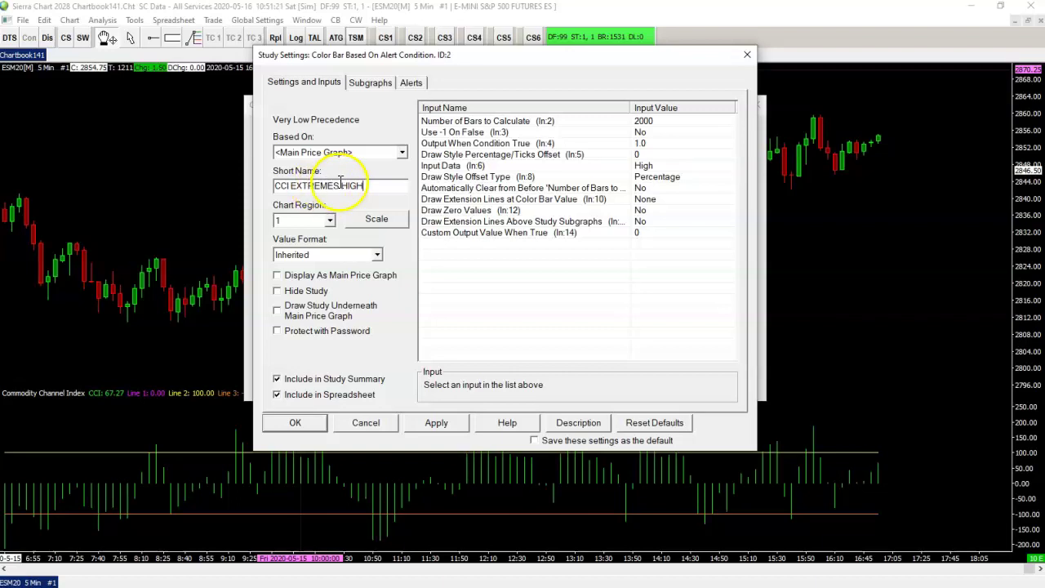
click(411, 82)
Enter the alert condition ID1.SG1 > ID1.SG3 for the CCI EXTREME HIGH study.
drag(467, 57, 685, 181)
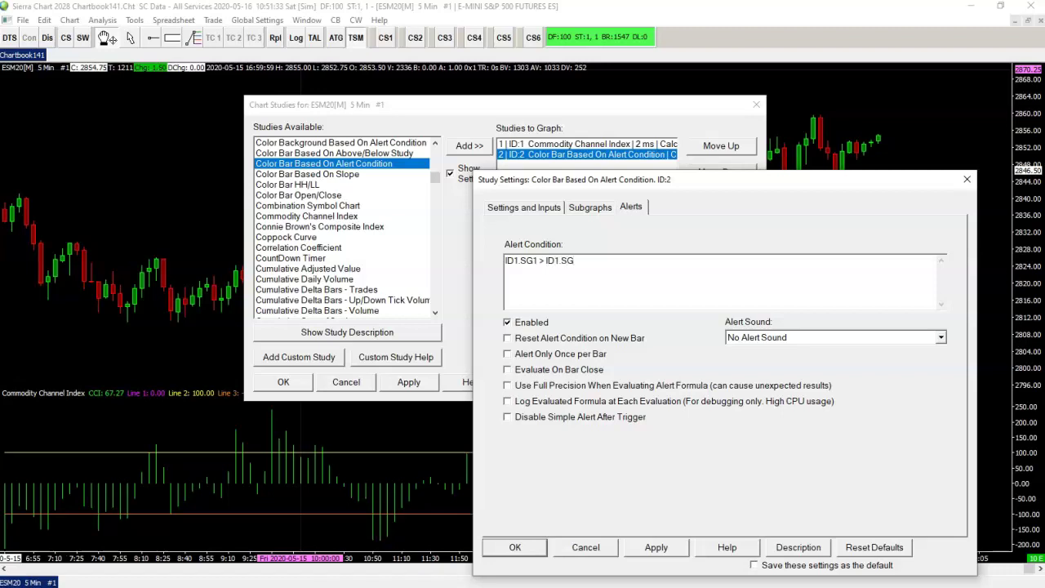
double_click(531, 261)
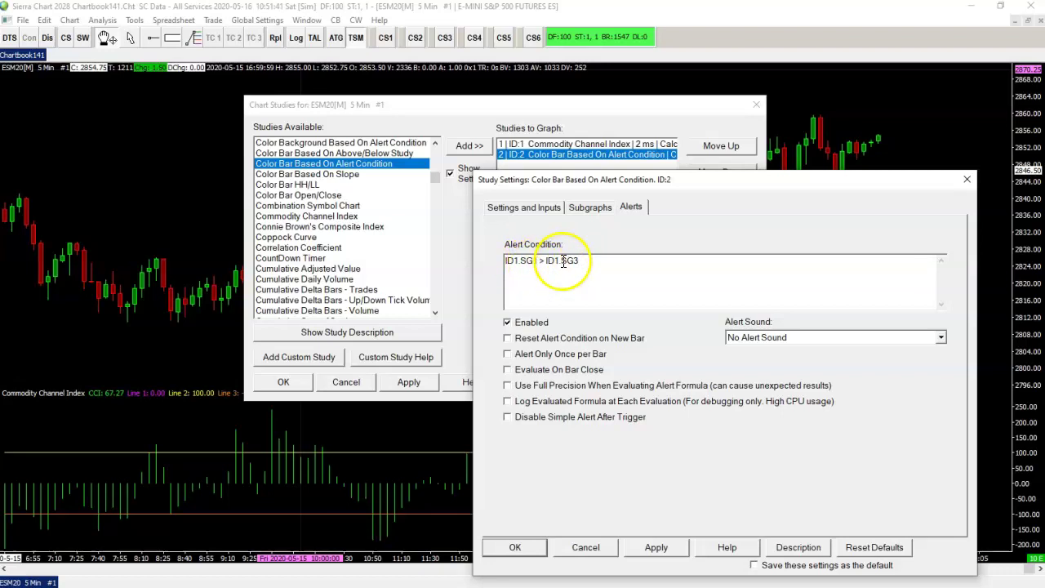
drag(563, 261, 577, 261)
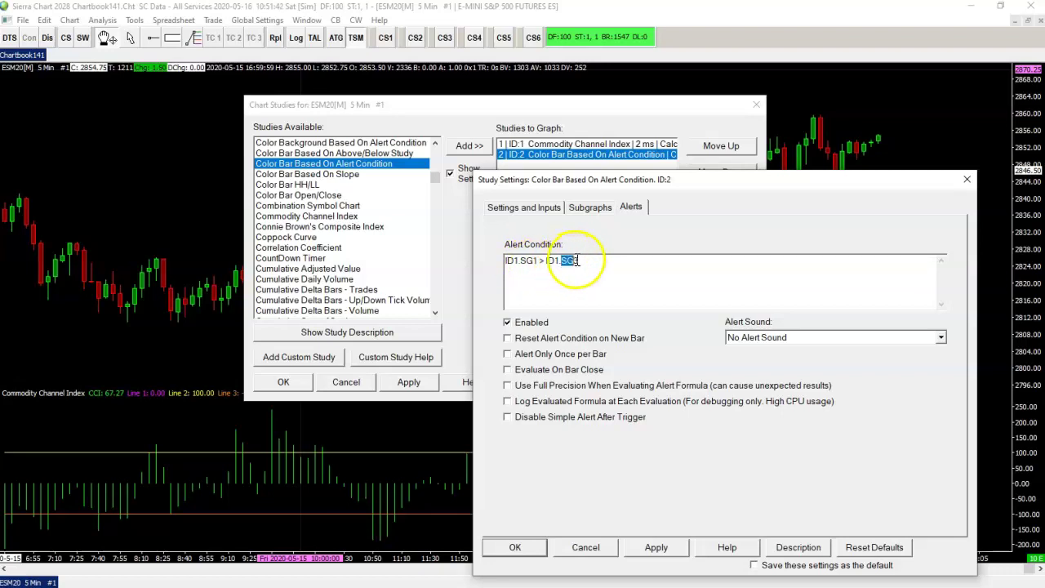
Set the Color Bar subgraph to draw blue Arrow Up markers at size 2.
click(590, 210)
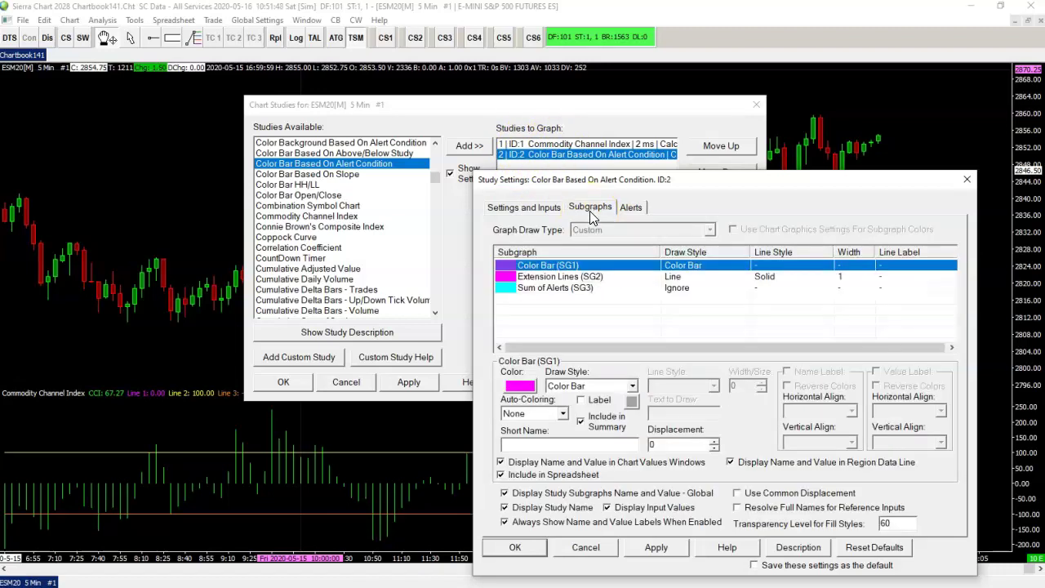
click(573, 387)
scroll(571, 508, up, 6)
click(571, 506)
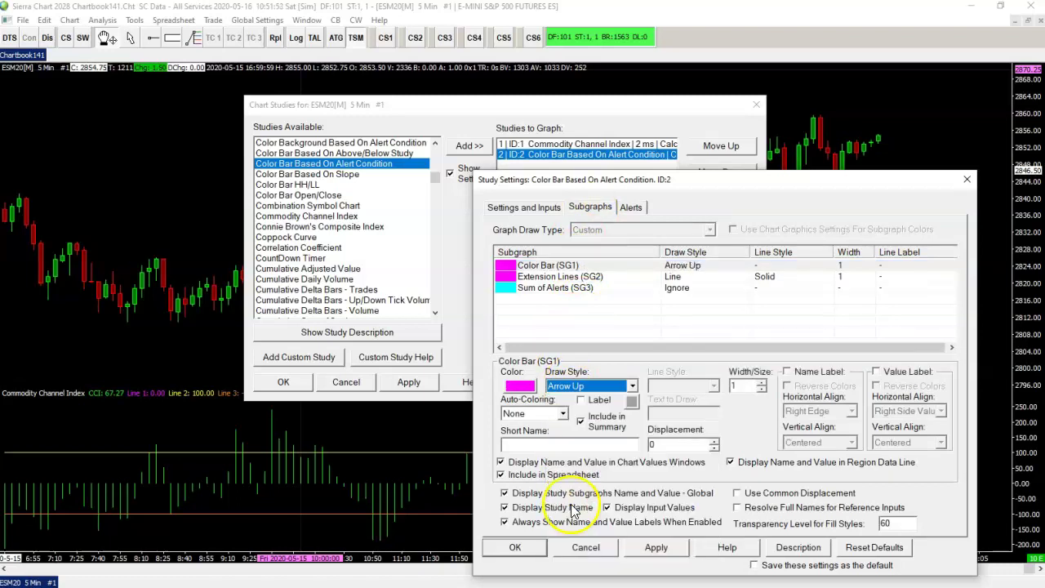
click(519, 385)
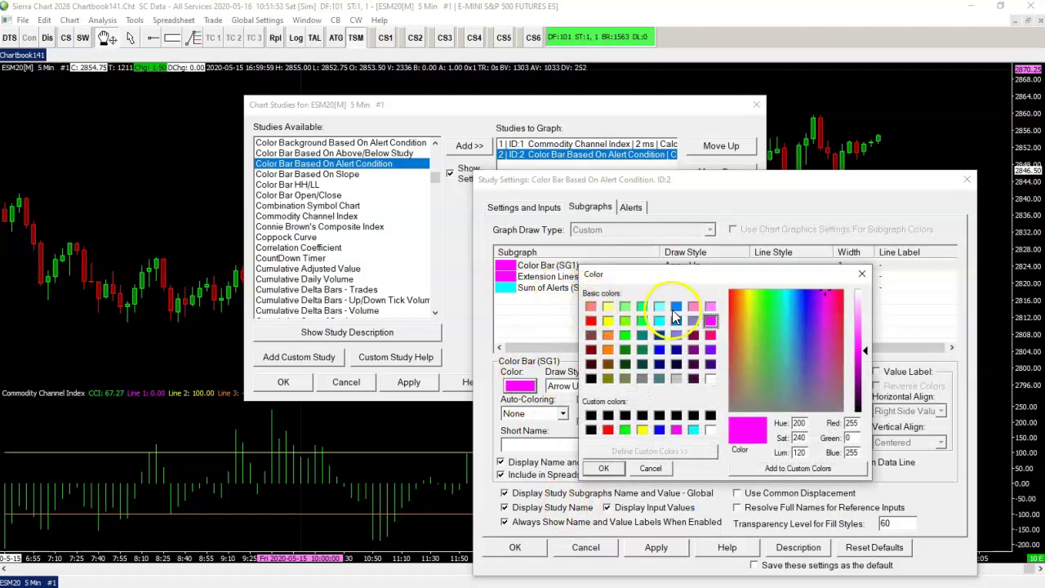
click(676, 306)
click(603, 468)
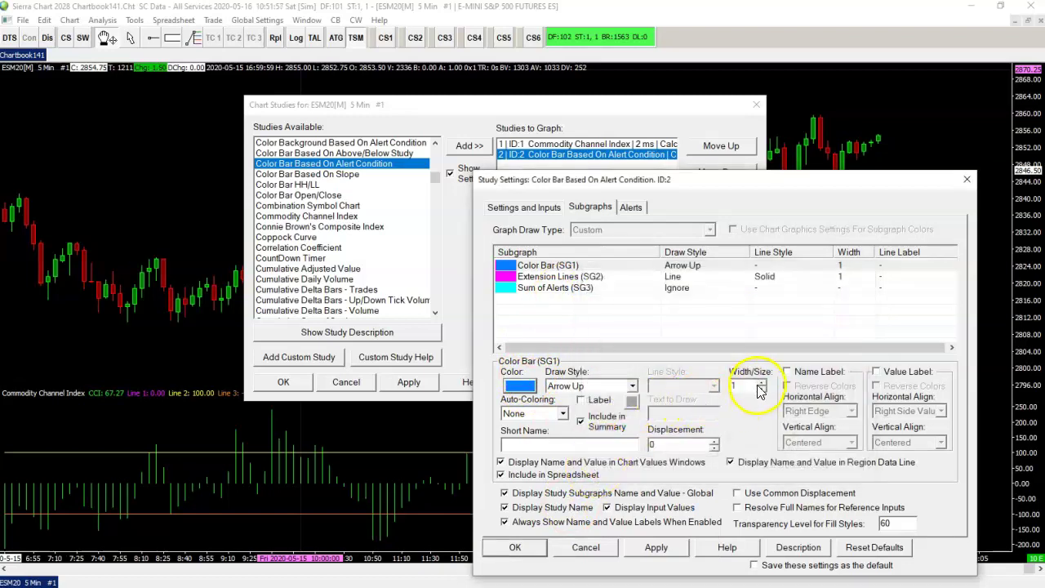
click(520, 209)
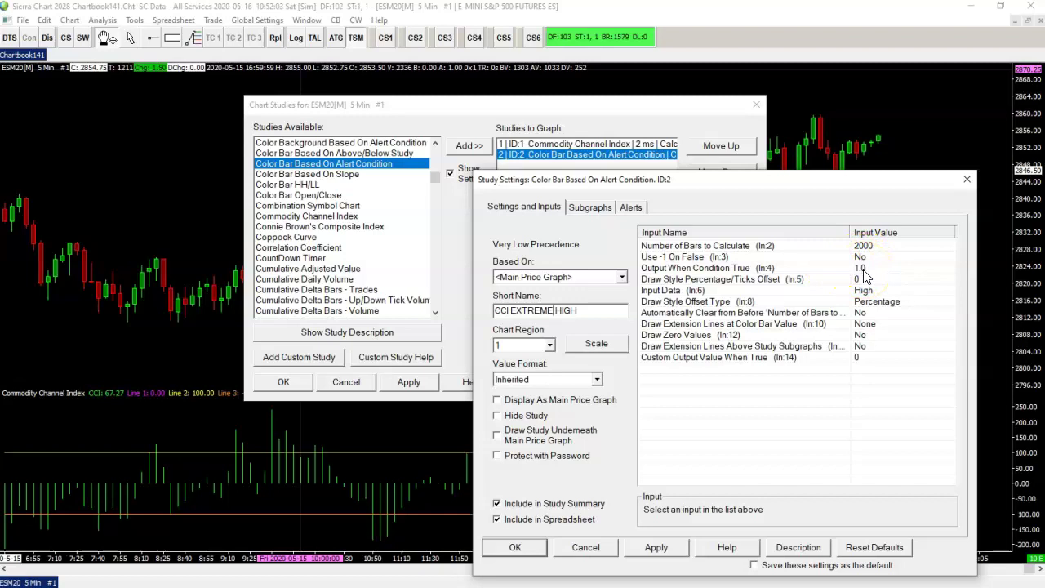
Set Output When Condition True to Use Input Data, based on the main price graph, with Input Data Low.
click(863, 269)
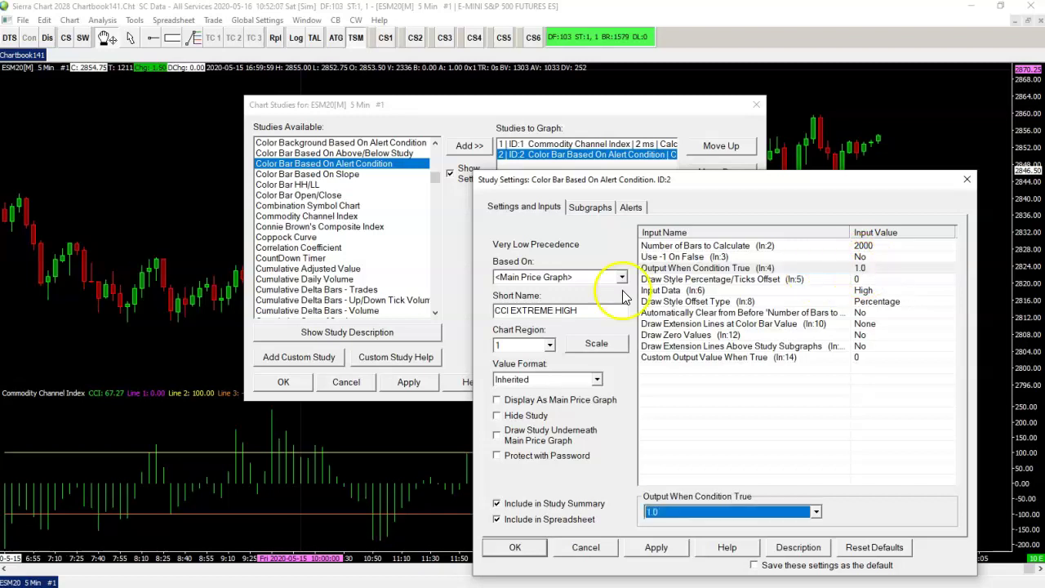
click(679, 513)
click(681, 536)
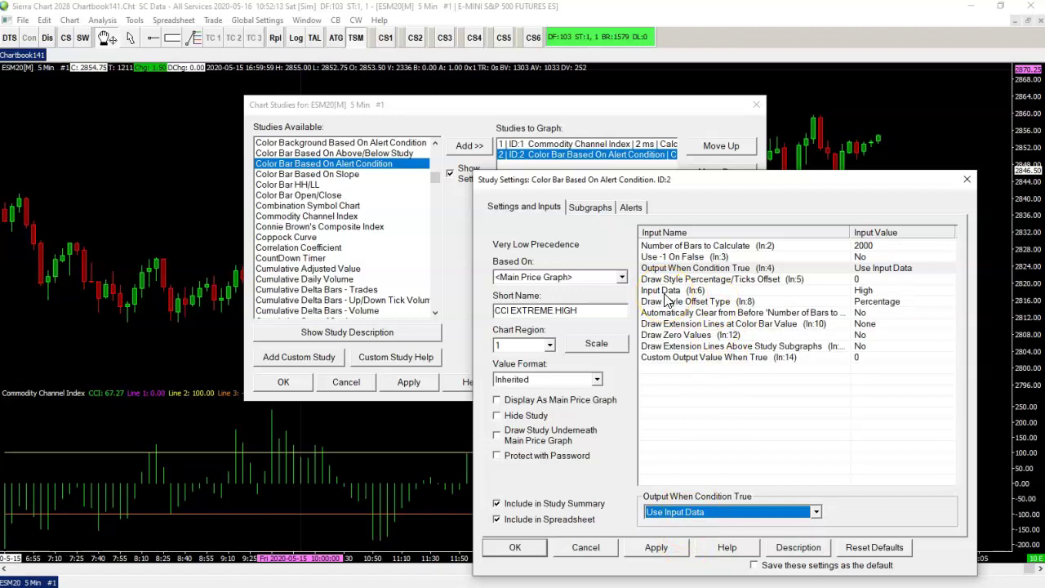
click(512, 277)
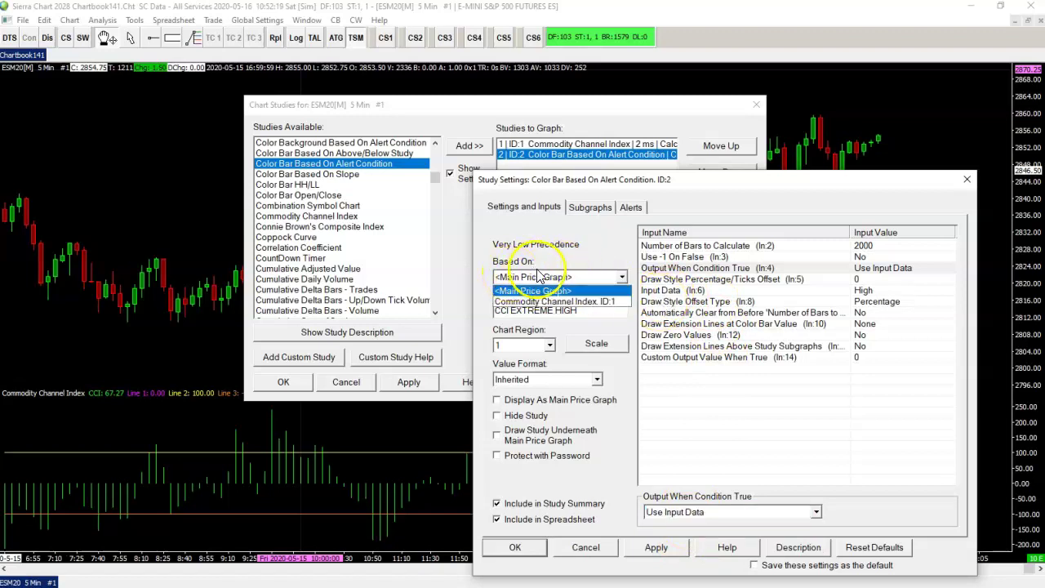
click(530, 278)
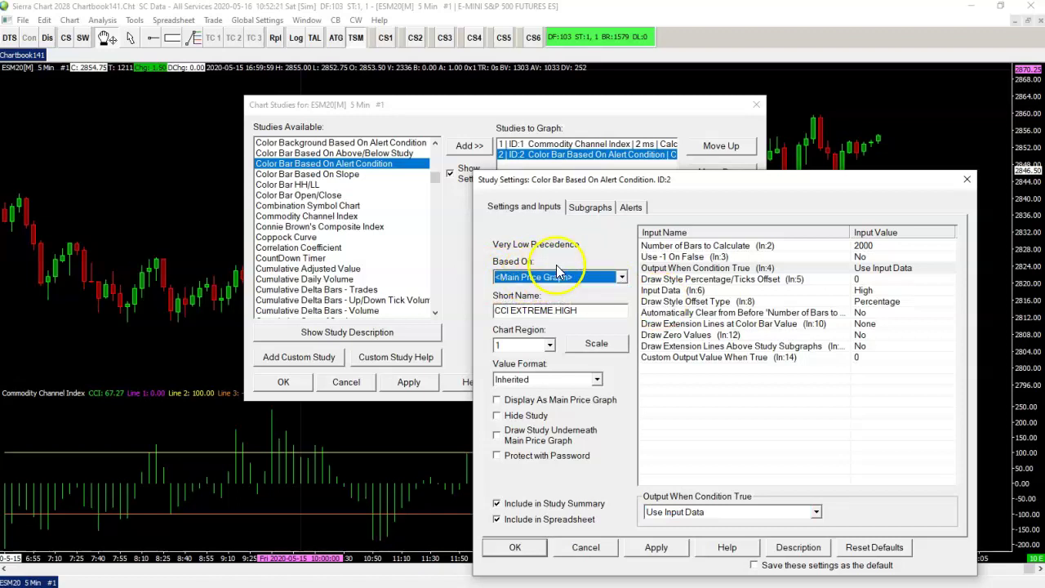
click(724, 291)
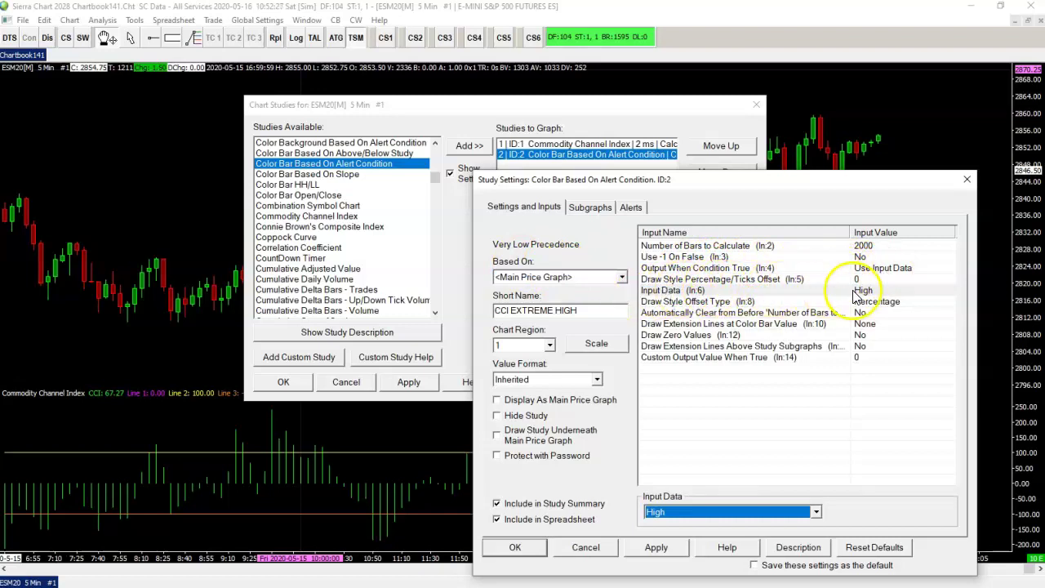
click(682, 512)
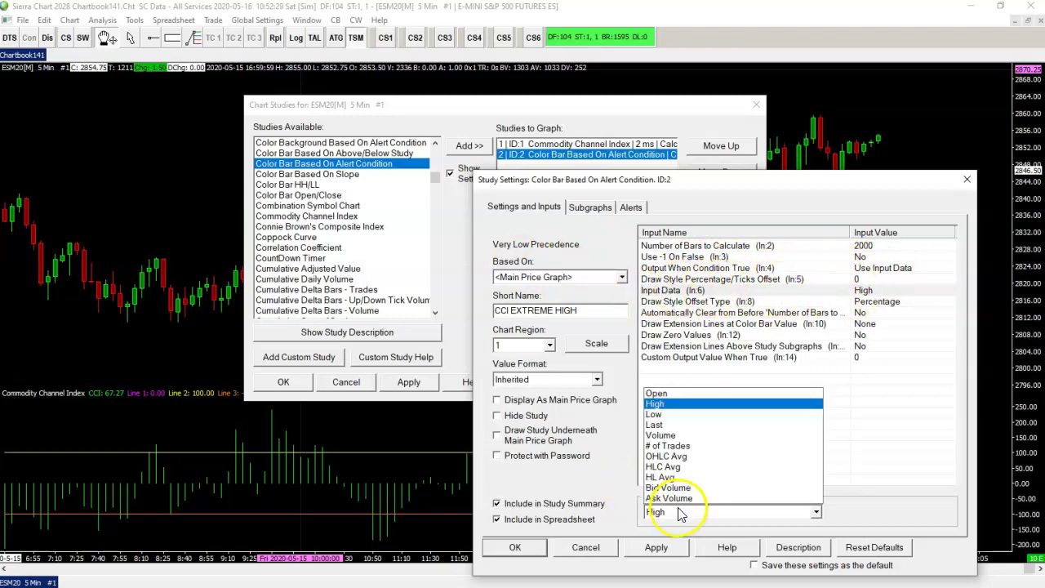
click(676, 414)
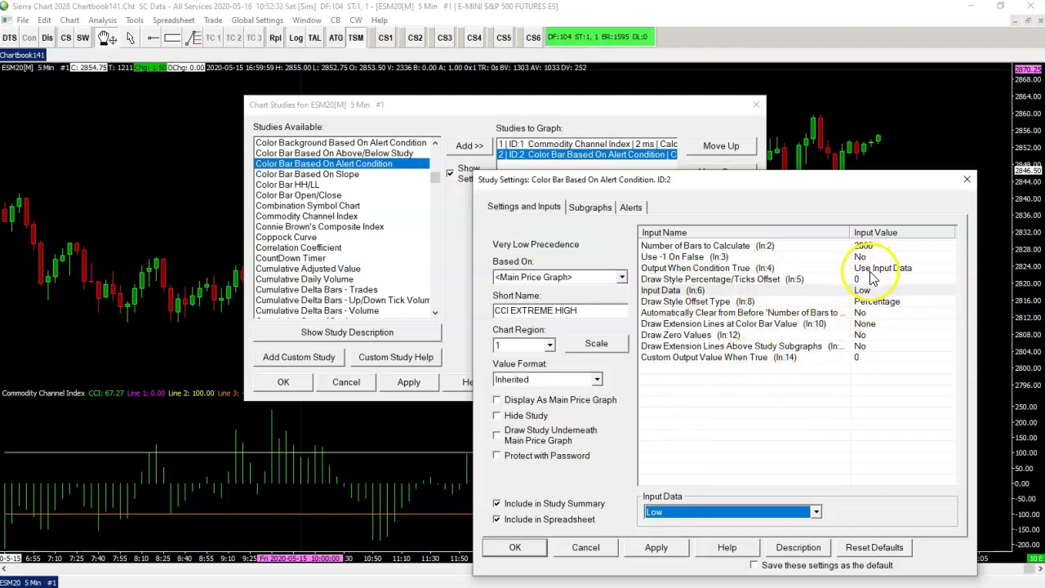
Set the draw style offset to -4 in Number of Ticks.
click(873, 301)
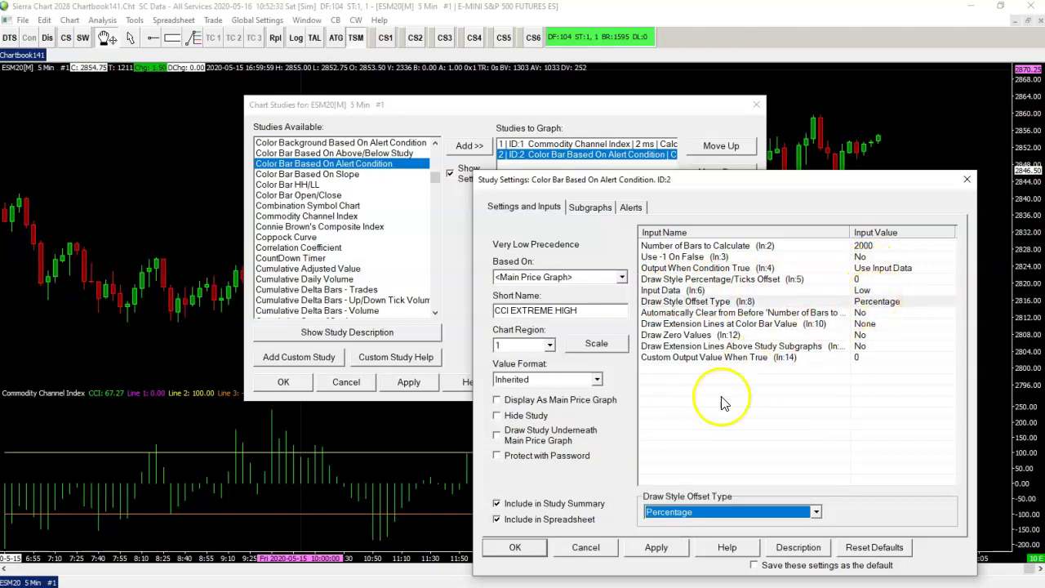
click(669, 512)
click(675, 536)
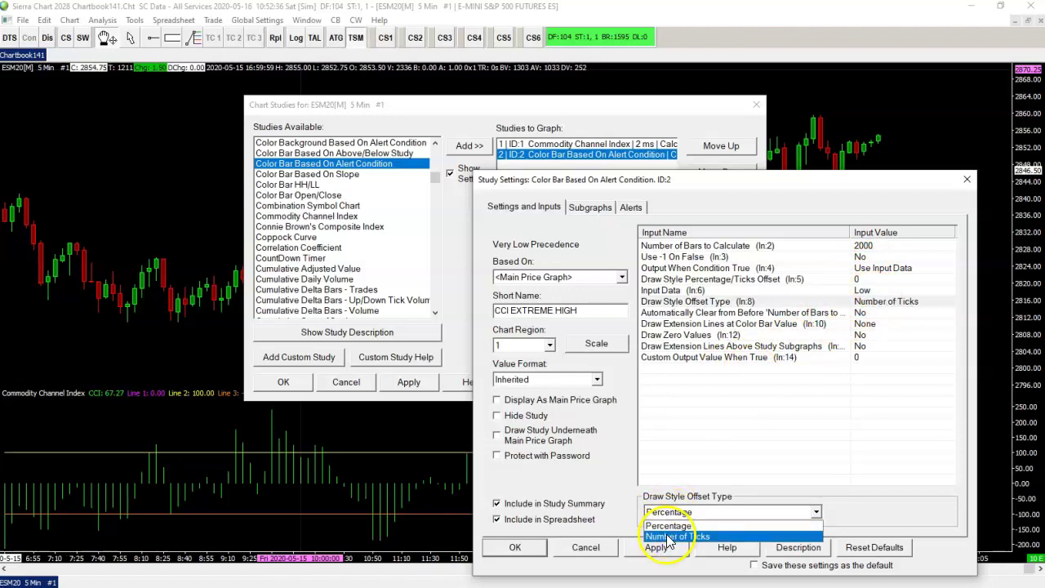
click(875, 280)
click(875, 280)
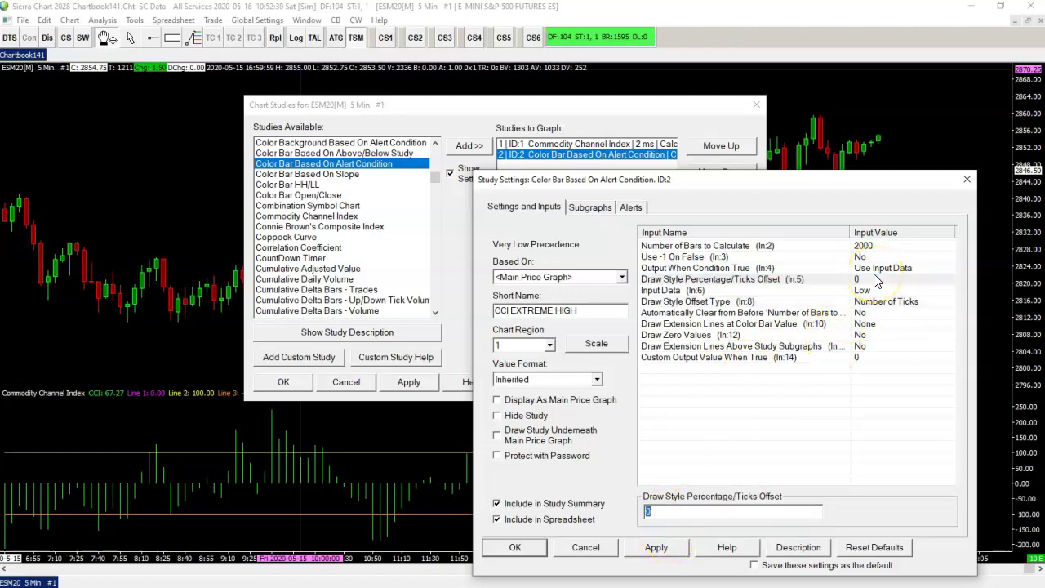
text(-4)
click(897, 396)
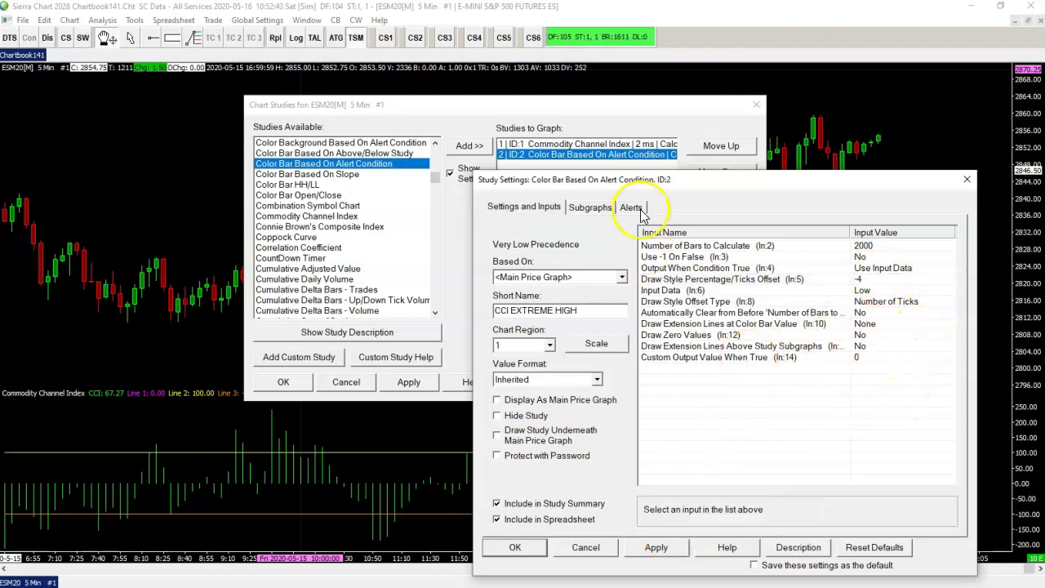
Review the subgraph and alert condition settings, then save the study settings.
click(590, 207)
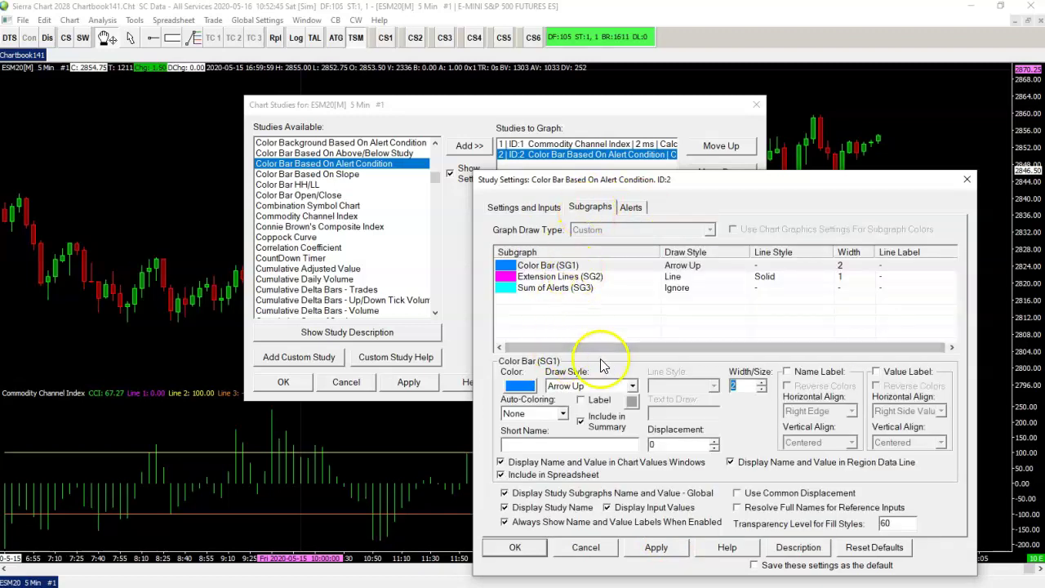
click(631, 206)
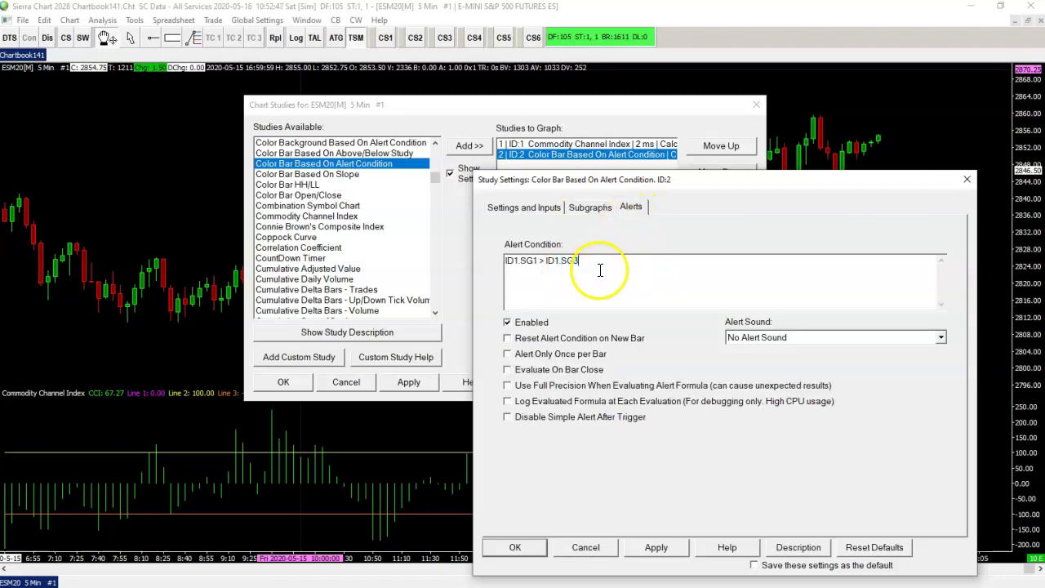
drag(623, 266, 501, 258)
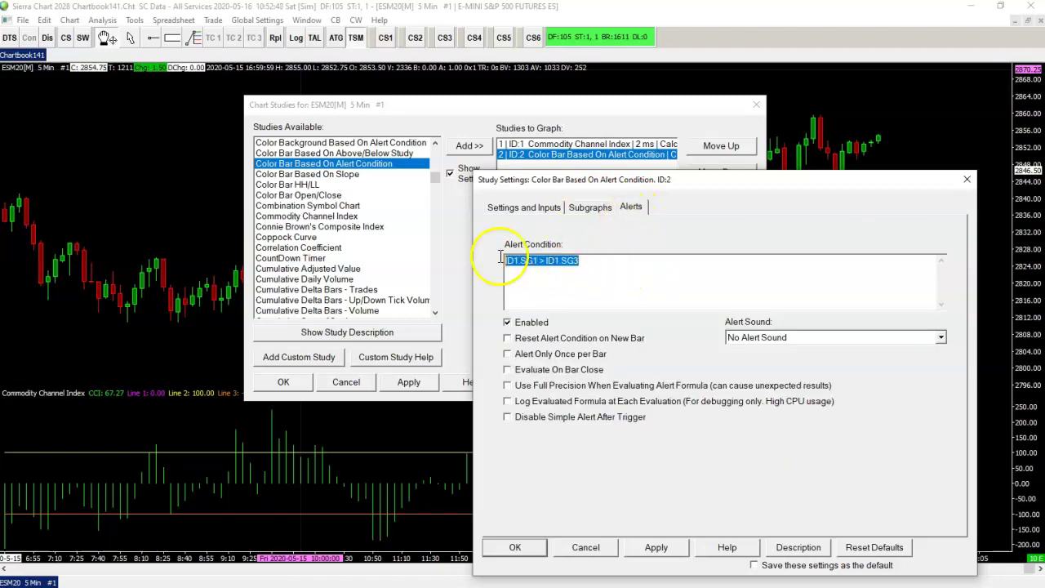
click(591, 207)
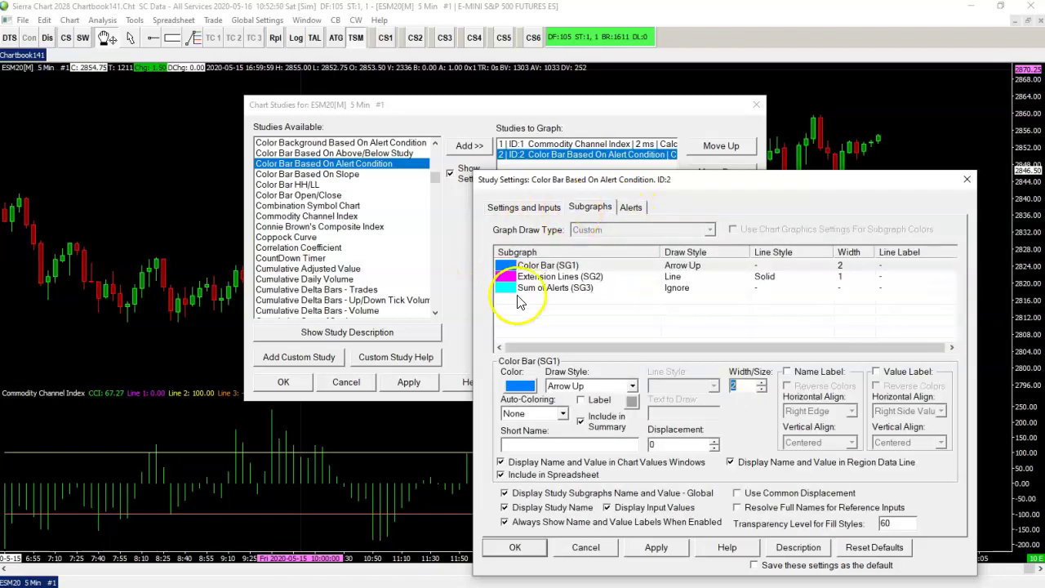
click(545, 210)
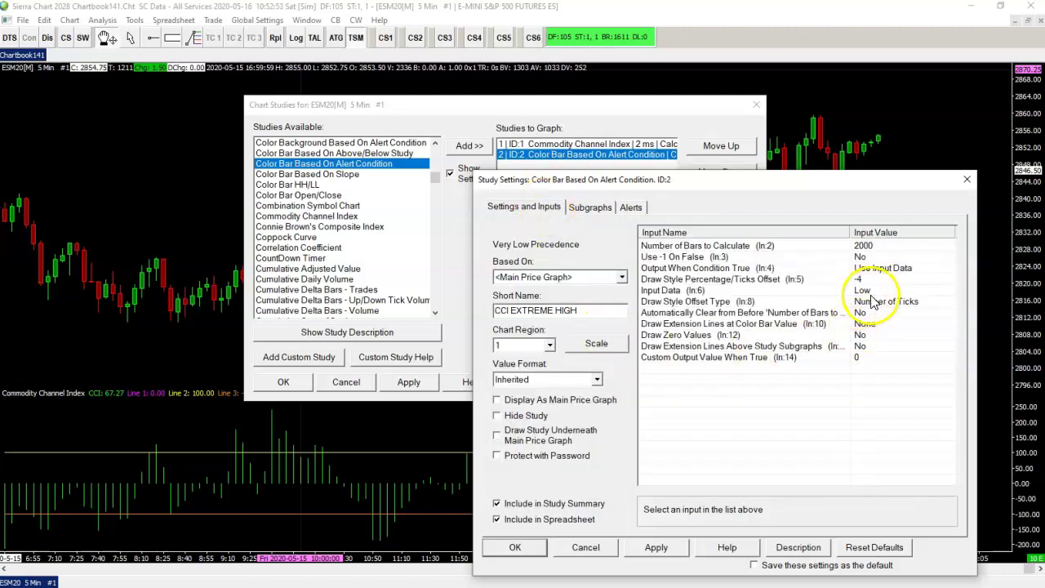
click(514, 547)
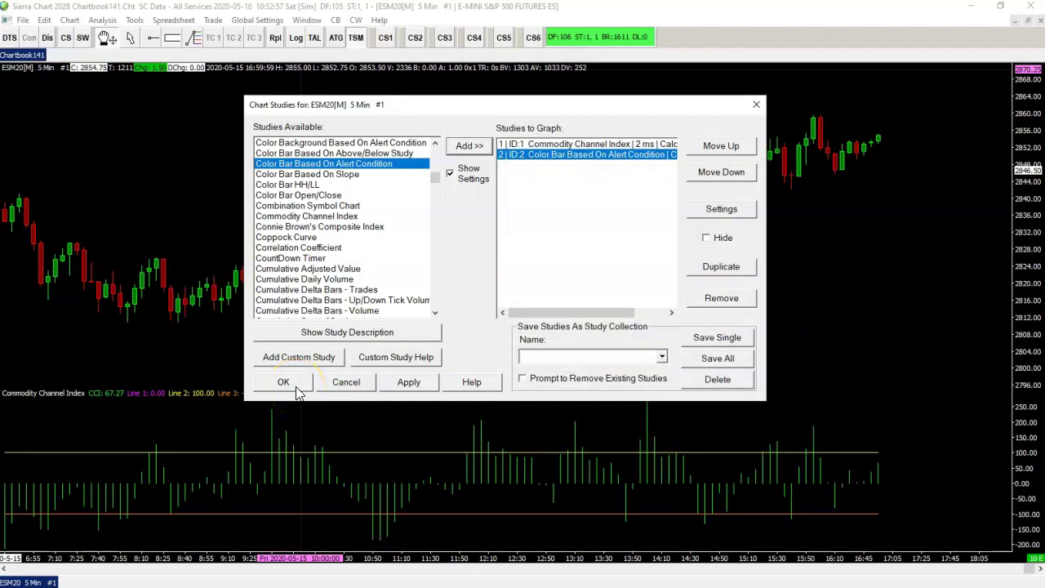
Apply the studies to show the blue up-arrows, then reopen Chart Studies.
click(295, 386)
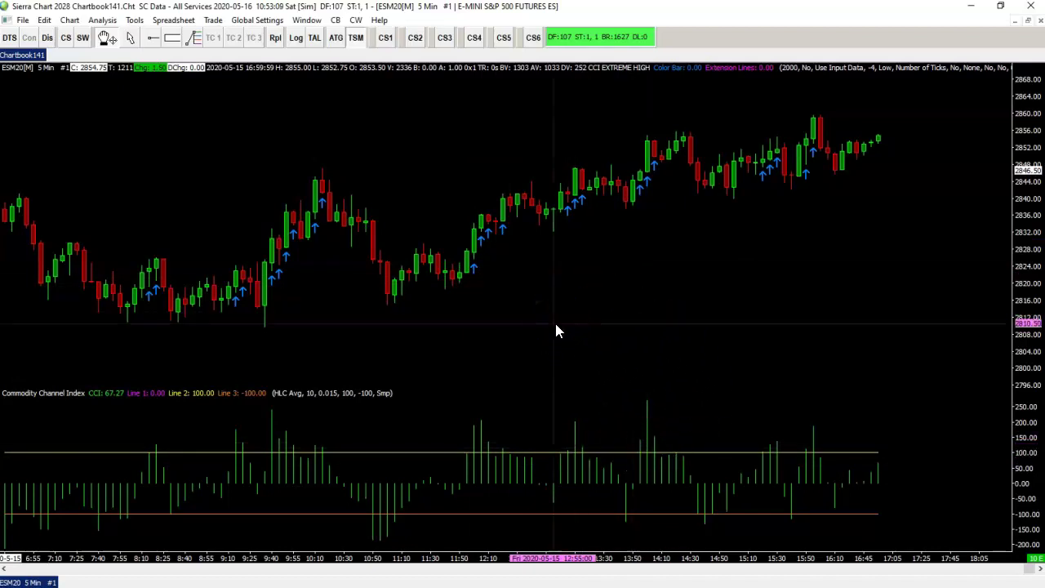
click(83, 41)
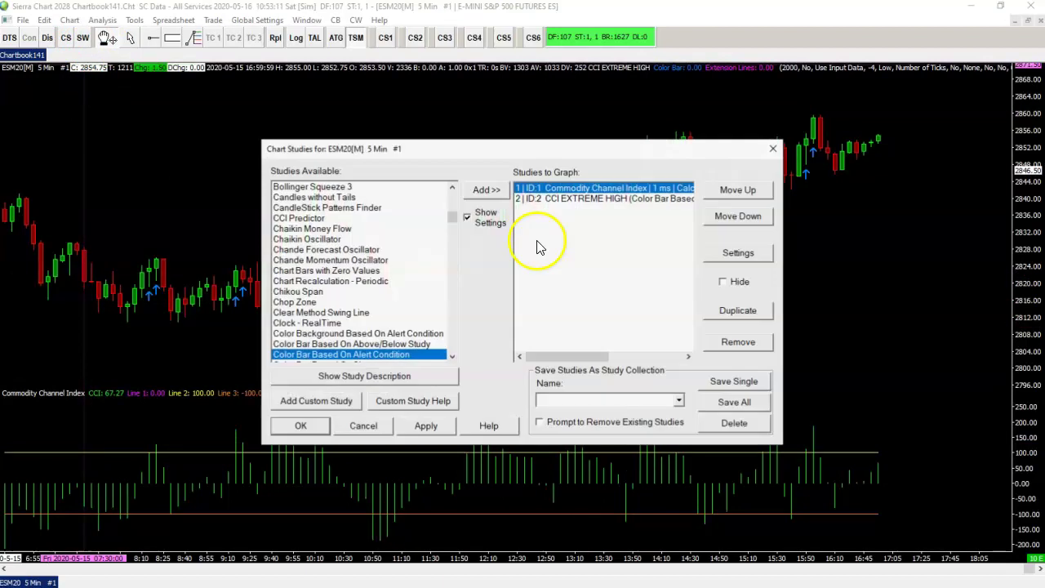
Change CCI EXTREME HIGH's alert condition to CROSSFROMBELOW(ID1.SG1, ID1.SG3) and apply it.
click(555, 200)
click(727, 257)
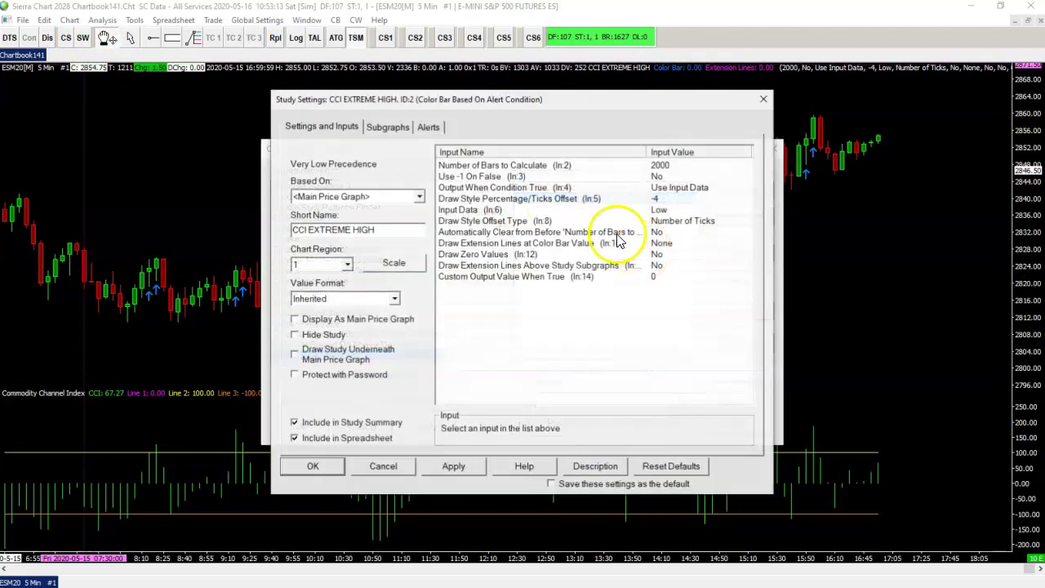
click(430, 126)
click(387, 181)
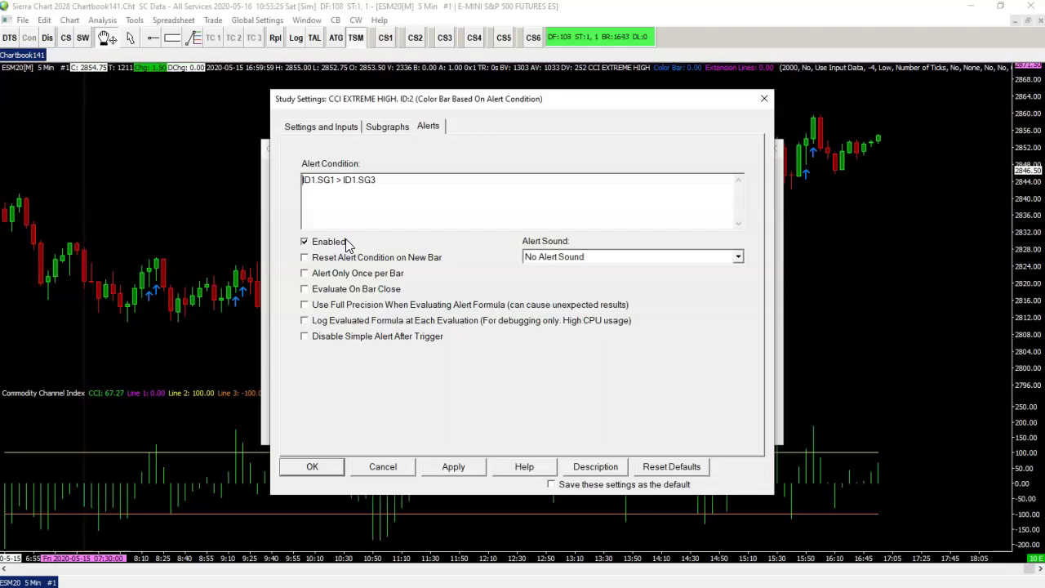
text(CROSSFROMBELOW()
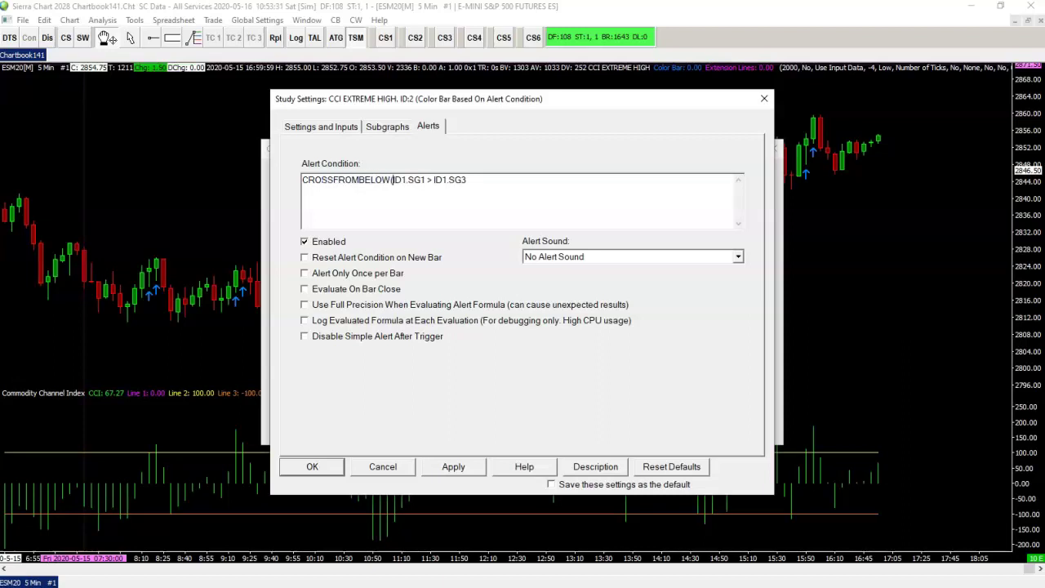
click(430, 180)
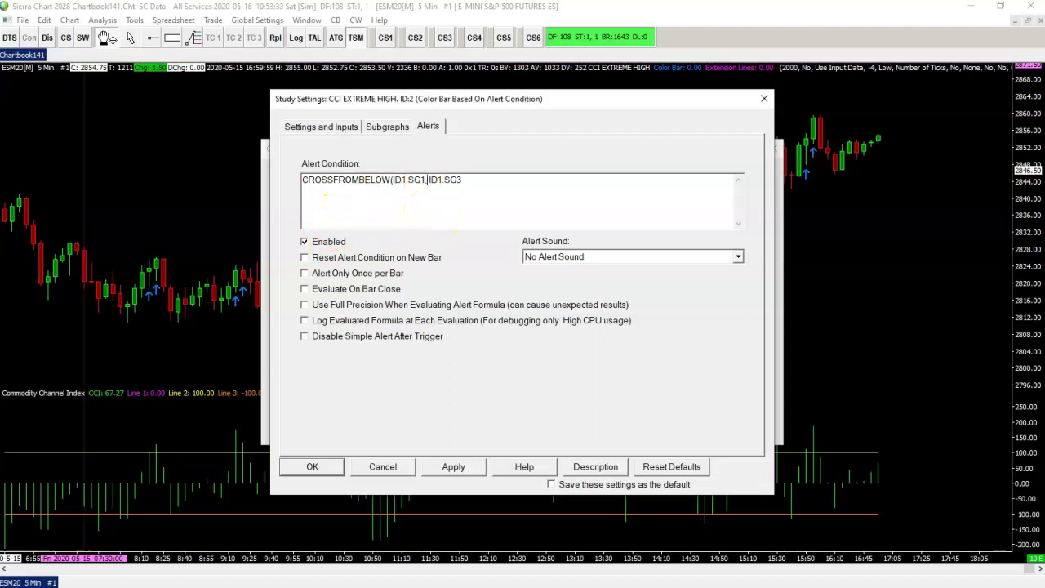
click(462, 181)
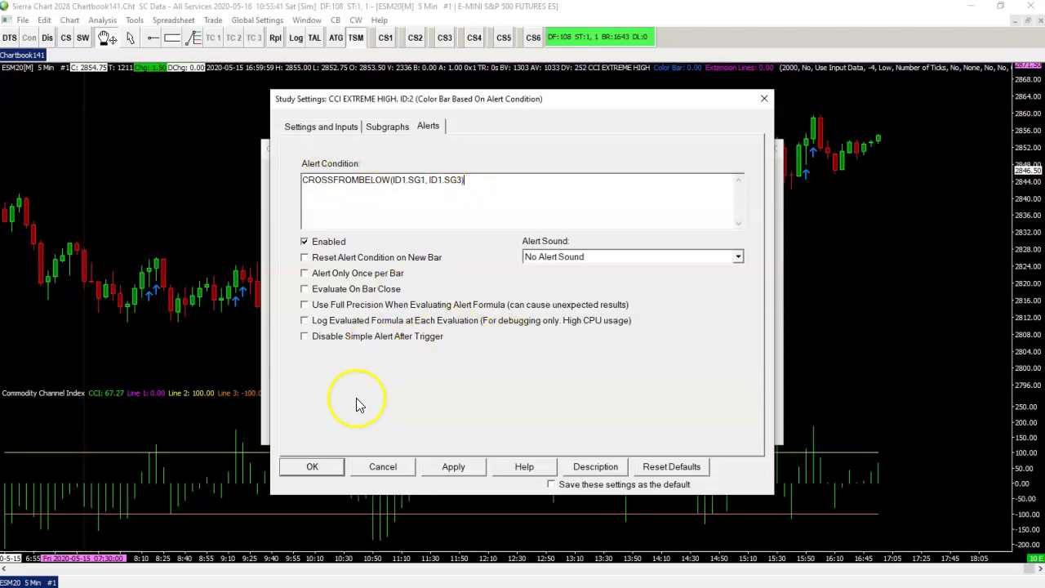
click(327, 462)
click(314, 426)
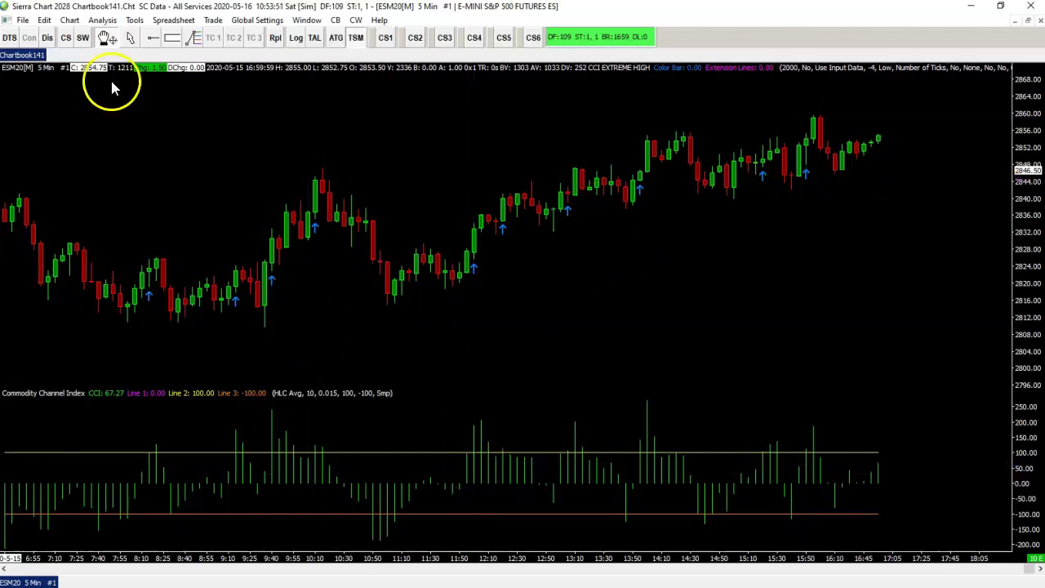
Reopen CCI EXTREME HIGH's settings and review its crossover formula, subgraphs, and Low input with -4 tick offset.
click(83, 37)
click(564, 199)
click(720, 255)
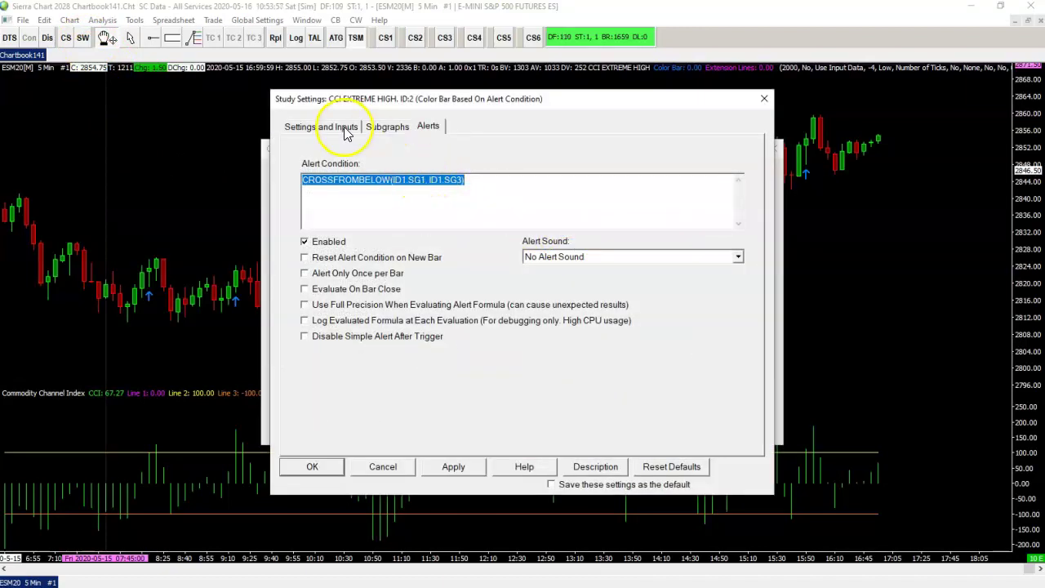
click(345, 131)
click(425, 129)
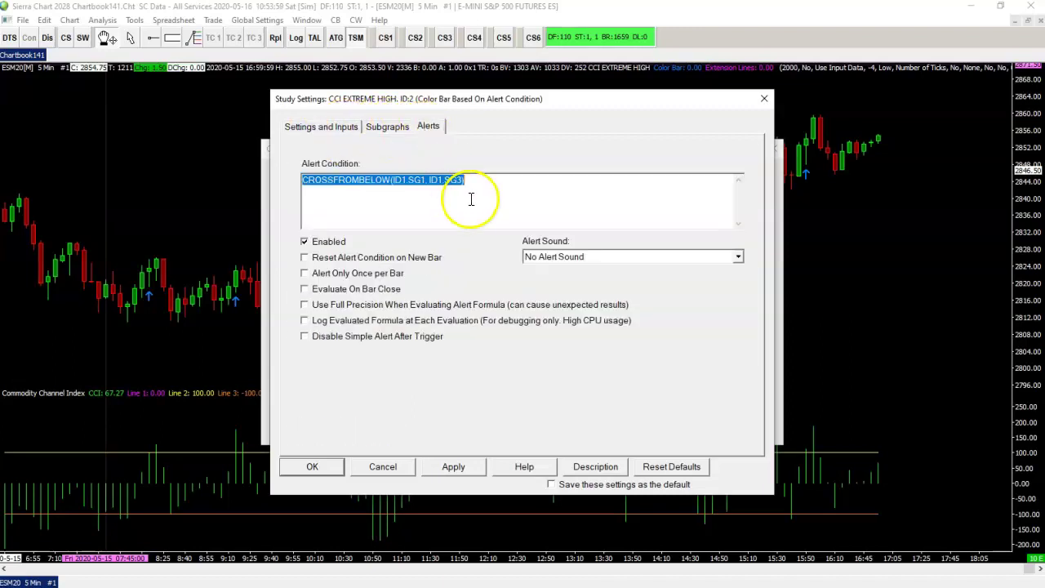
click(481, 186)
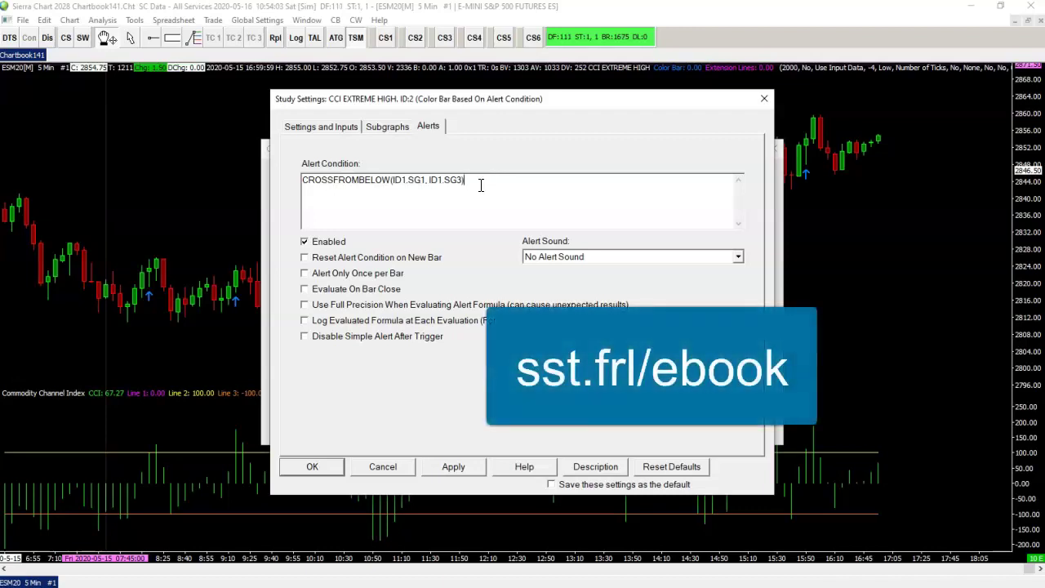
drag(480, 183, 303, 180)
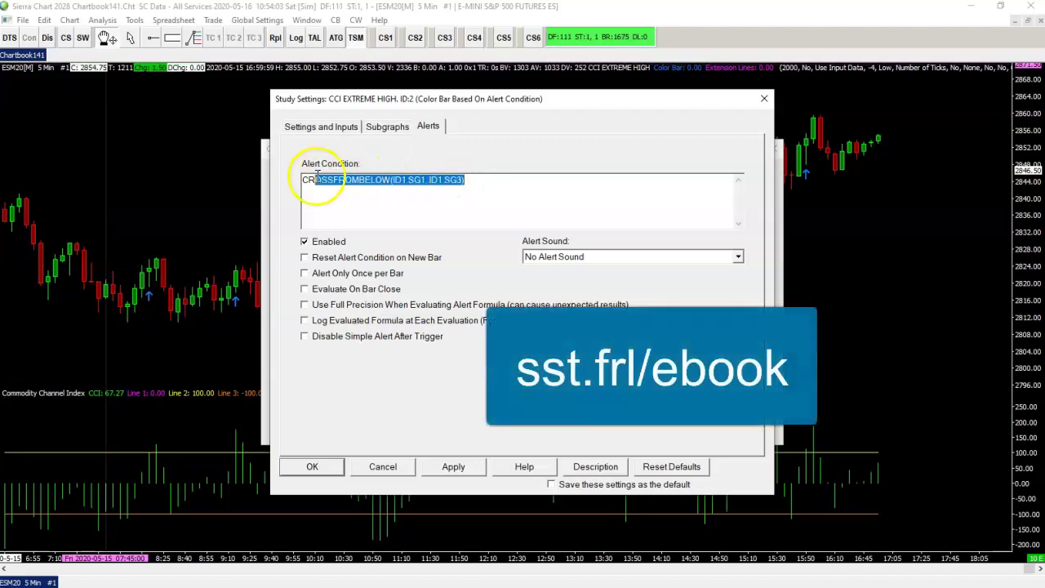
click(382, 131)
click(339, 130)
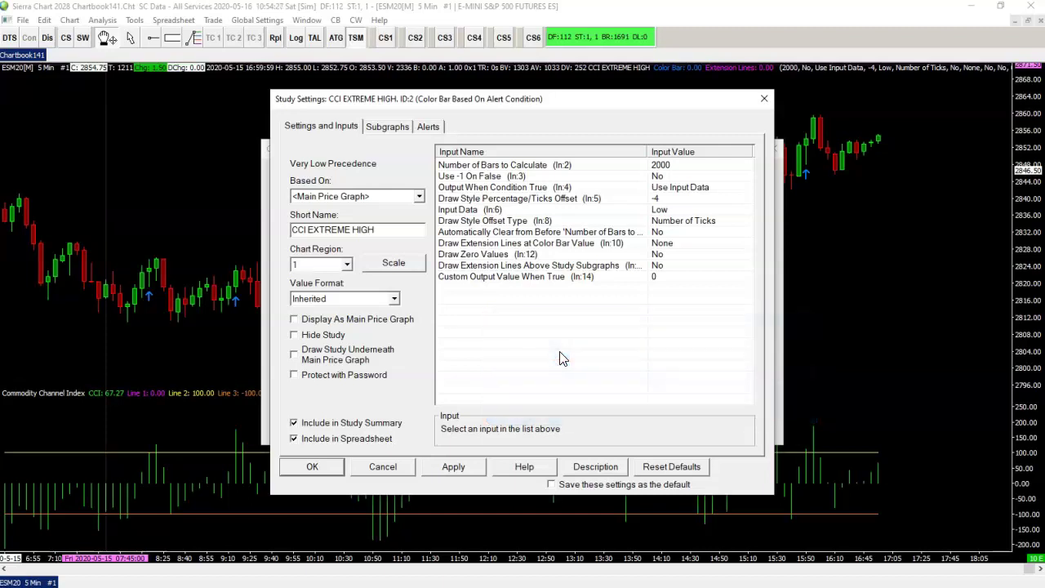
Duplicate the CCI EXTREME HIGH study and set the copy's arrow offset to 4.
click(307, 471)
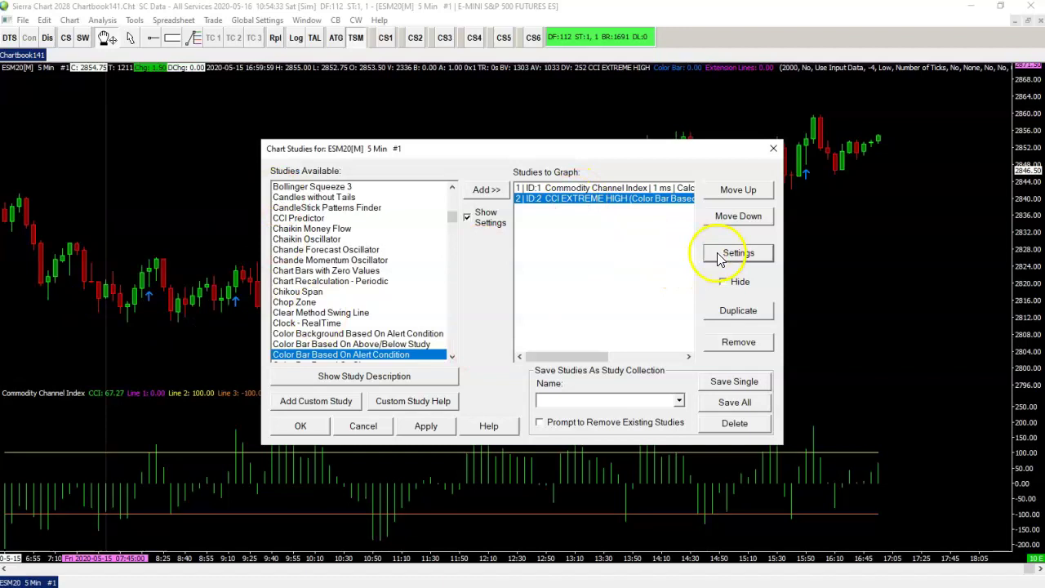
click(737, 311)
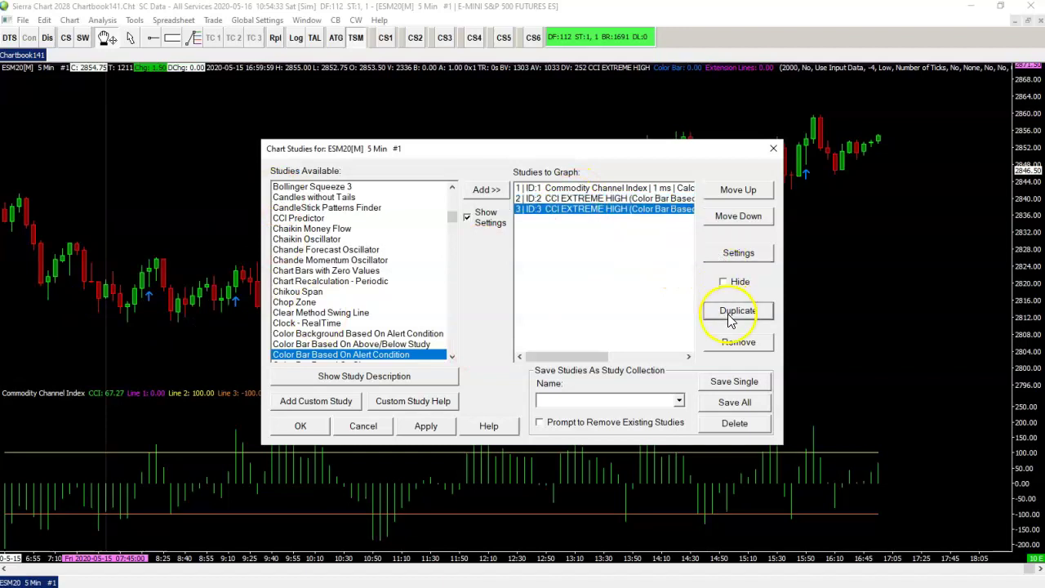
click(720, 250)
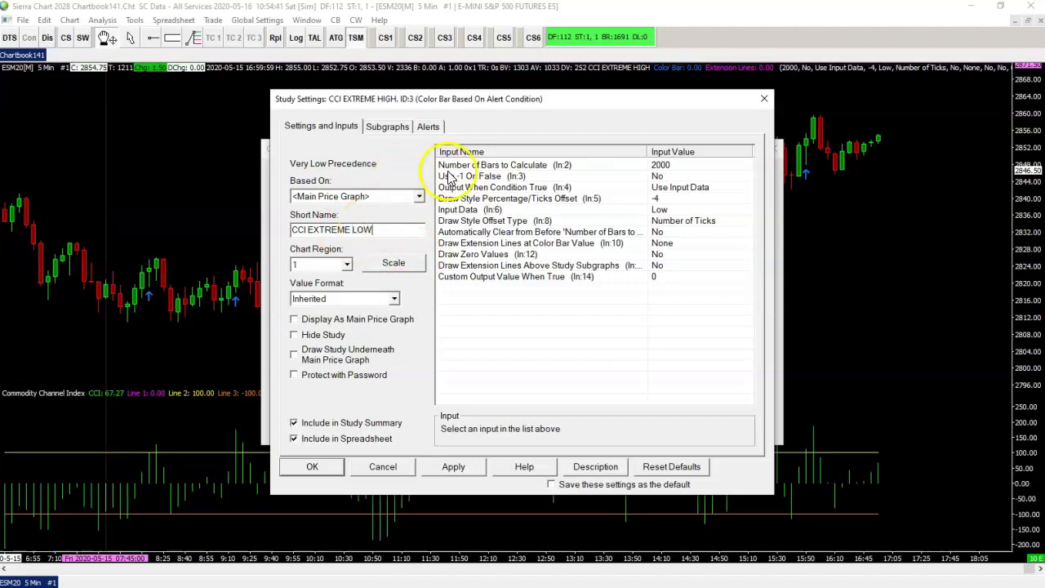
click(663, 200)
click(664, 200)
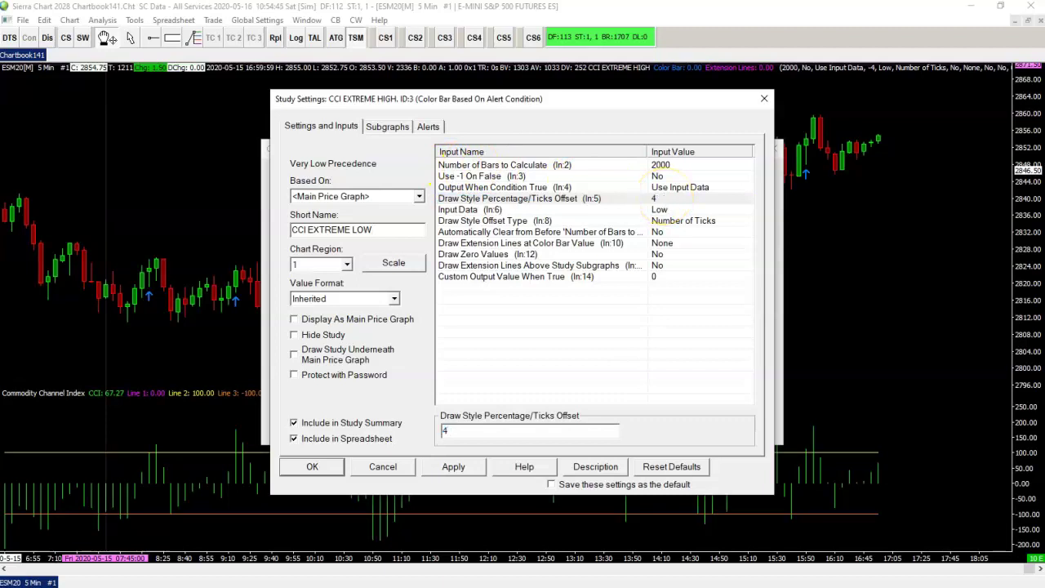
text(4)
Set the copy's Input Data to the bar High.
click(671, 210)
click(452, 433)
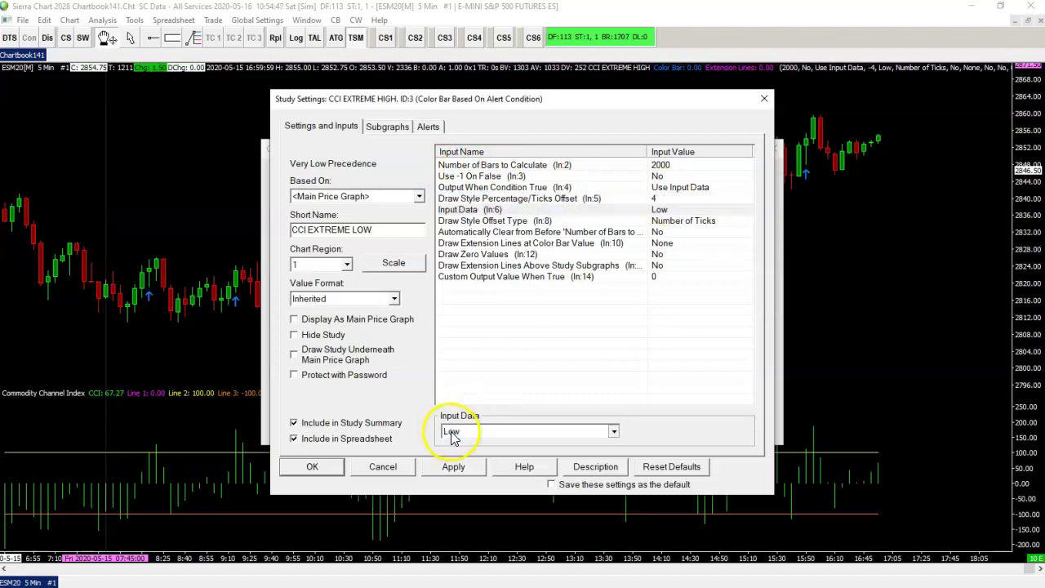
click(453, 437)
click(462, 457)
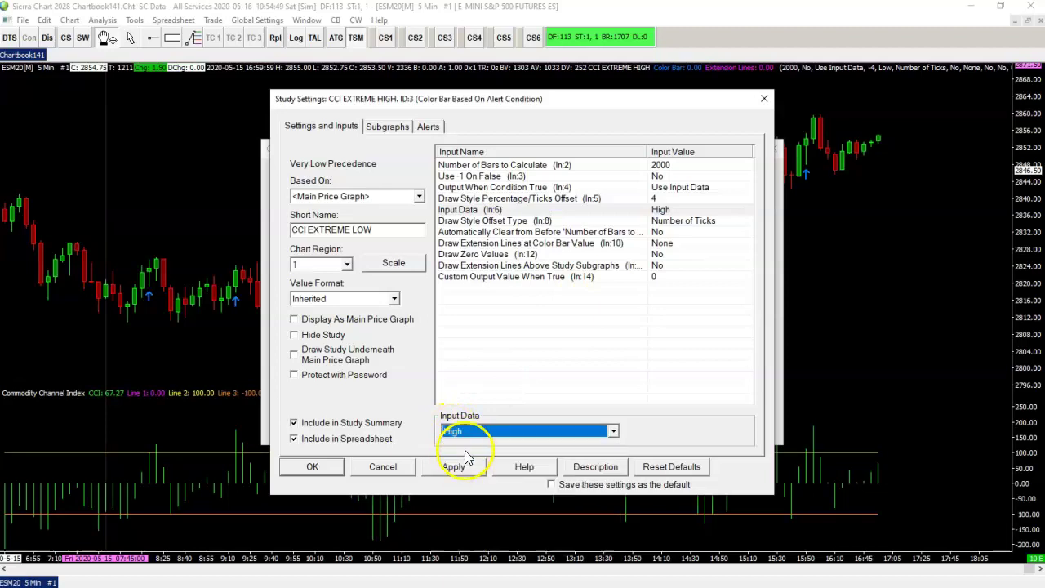
Give the copy an Arrow Down draw style in magenta.
click(387, 126)
click(384, 305)
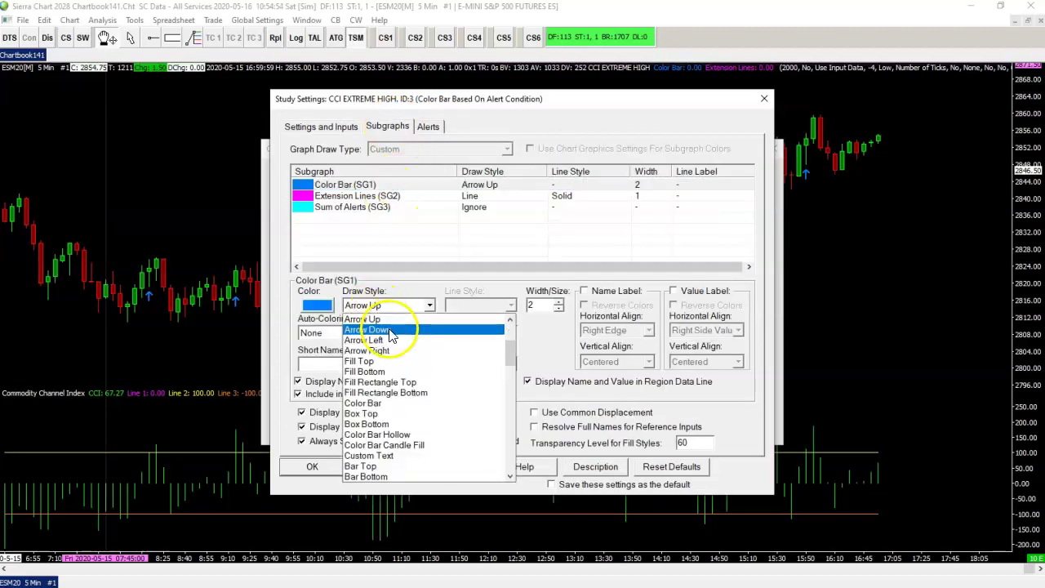
click(367, 329)
click(317, 304)
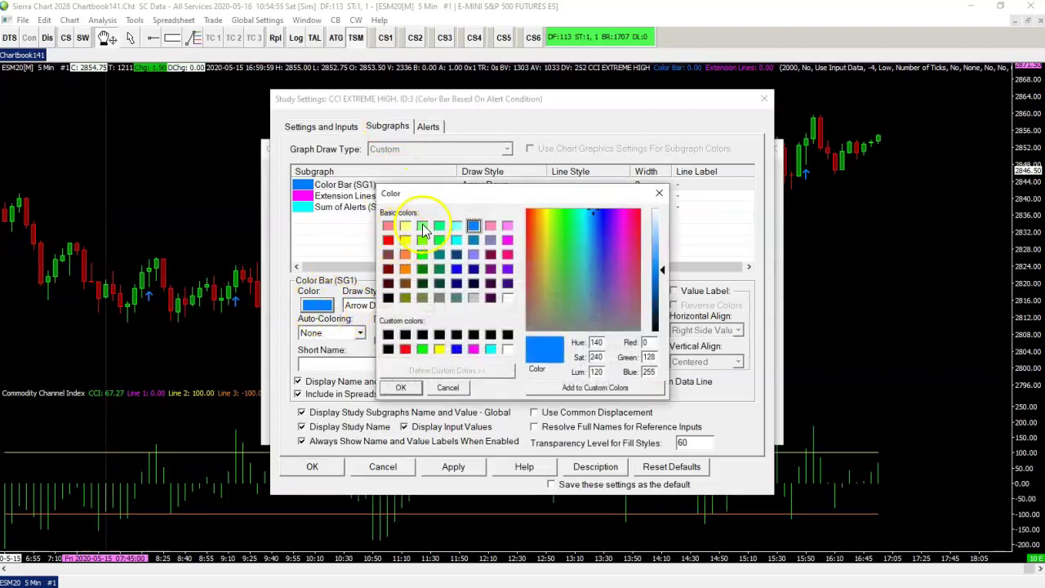
click(507, 239)
click(401, 387)
click(427, 126)
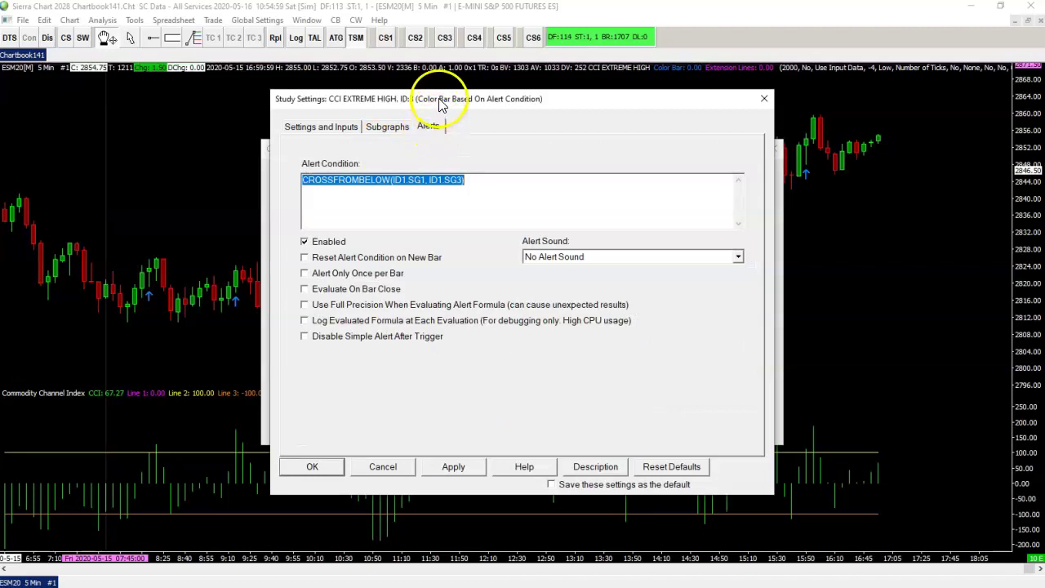
Change the alert formula from CROSSFROMBELOW to CROSSFROMABOVE(ID1.SG1, ID1.SG4) and apply the settings.
click(434, 192)
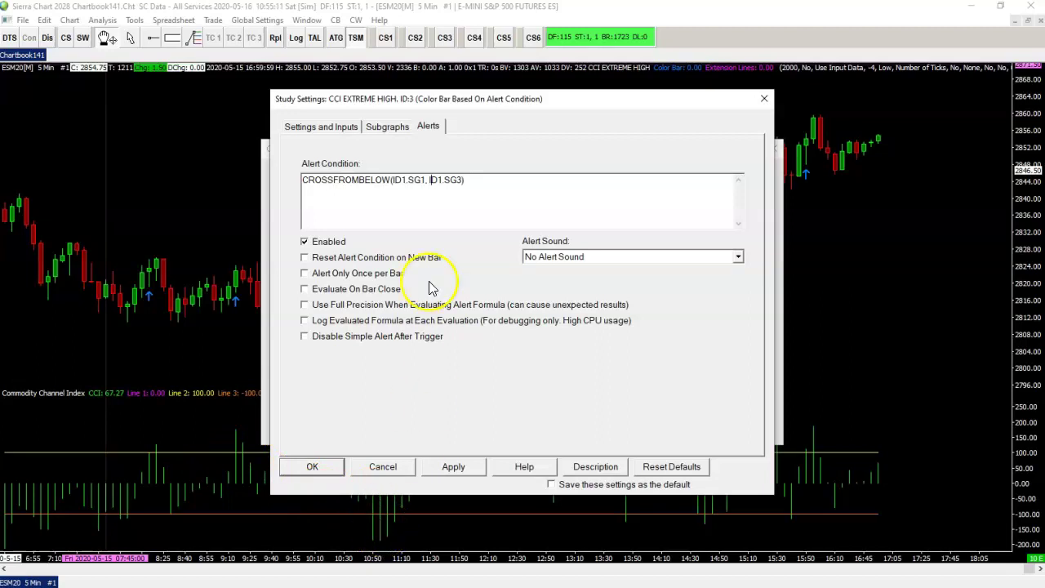
click(364, 181)
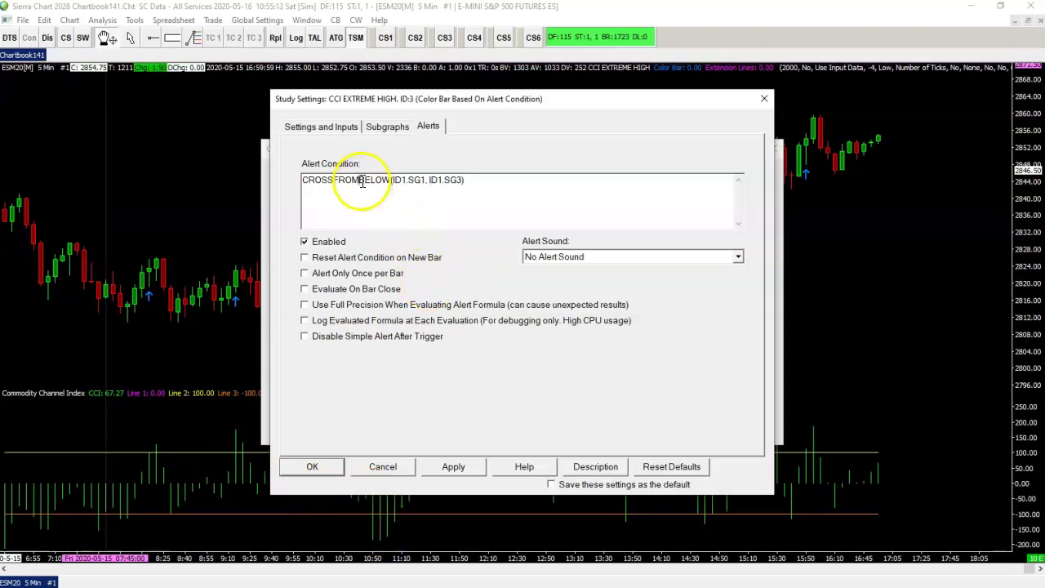
drag(359, 181, 394, 180)
text(ABOVE)
click(460, 181)
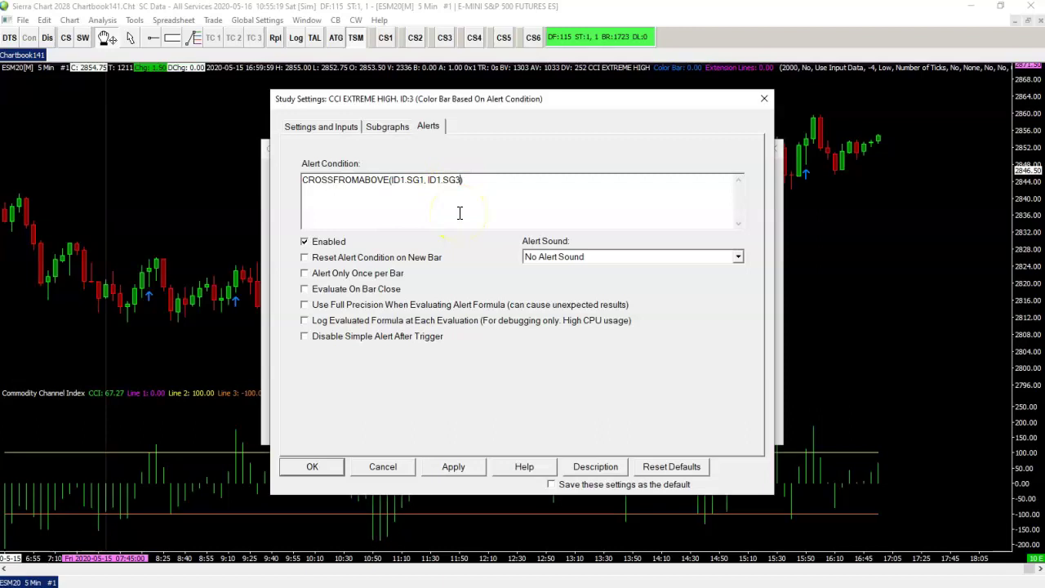
click(341, 467)
click(298, 426)
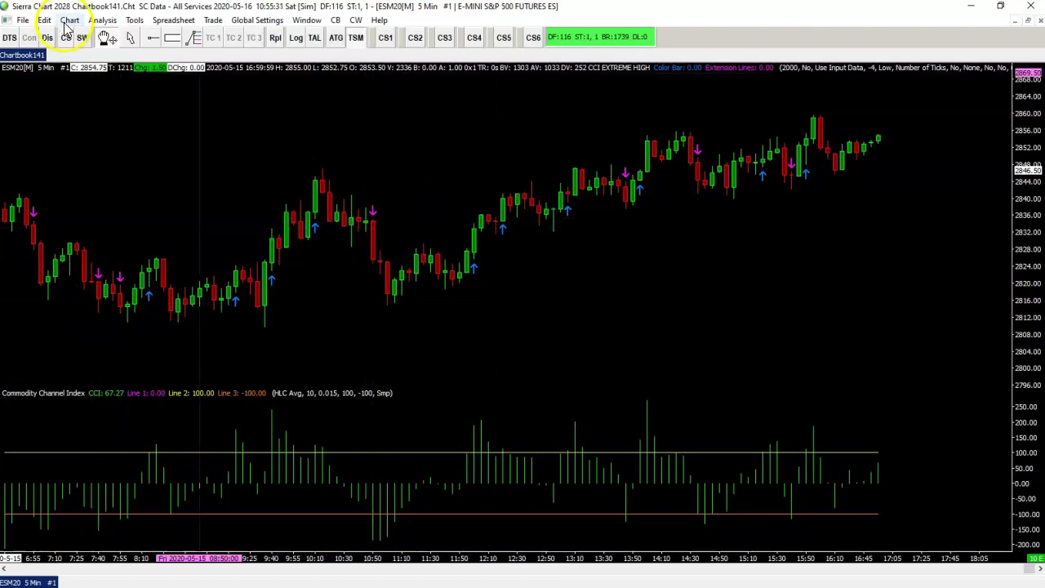
Hide study ID:1 Commodity Channel Index in Chart Studies and apply.
click(103, 19)
click(118, 35)
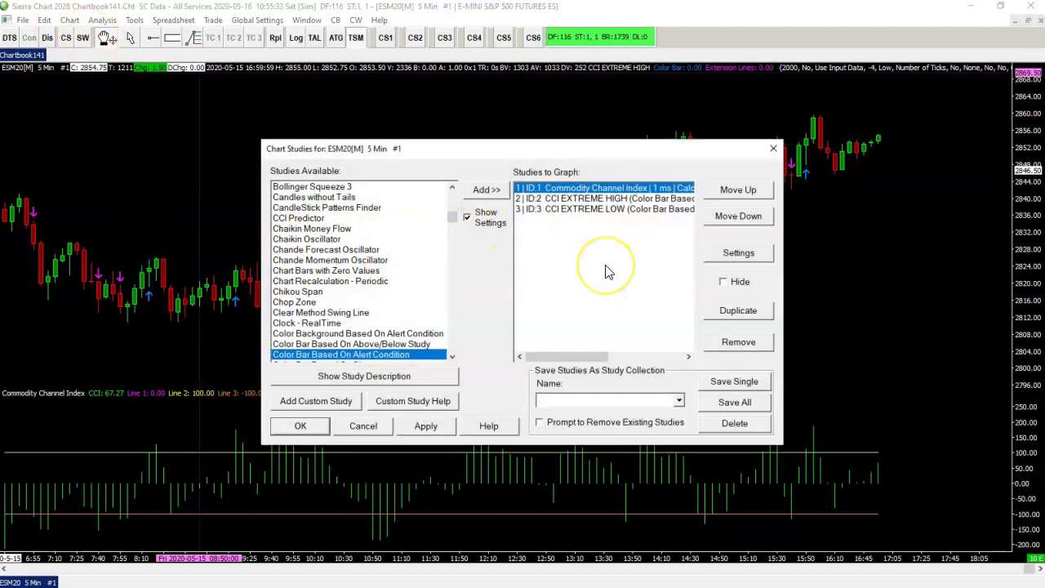
click(562, 186)
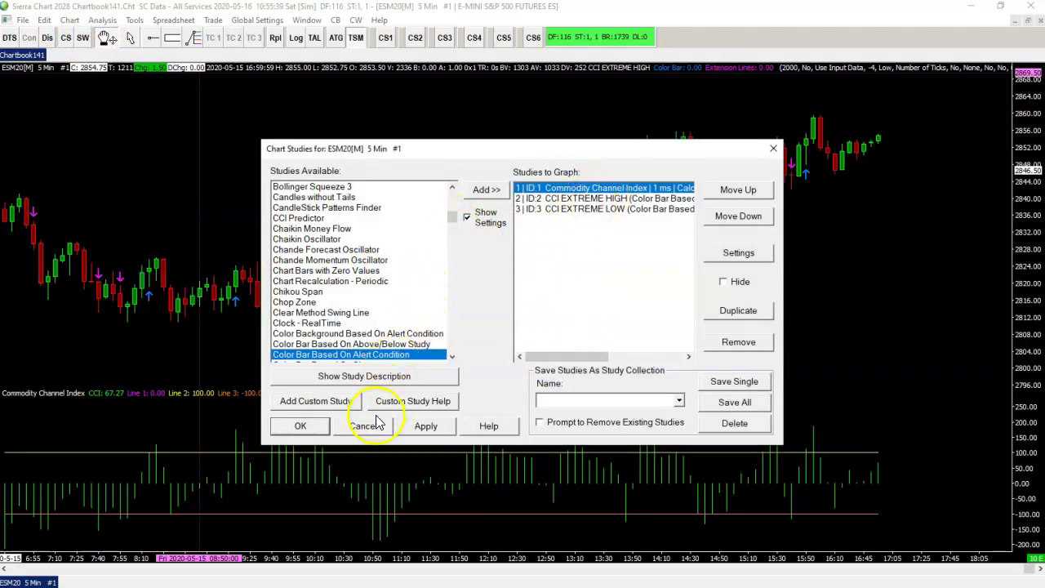
click(724, 282)
click(300, 427)
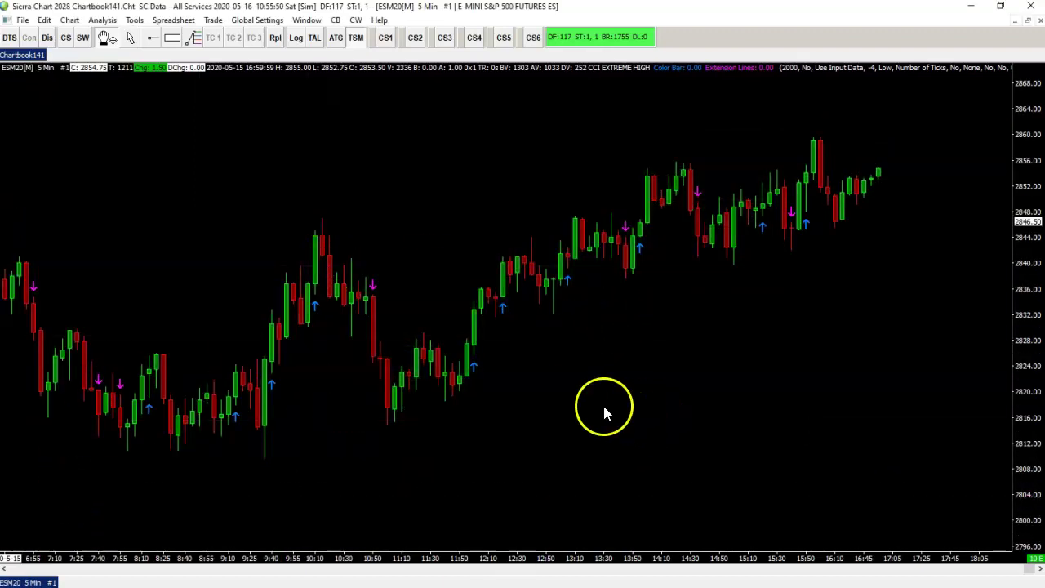
scroll(513, 441, up, 3)
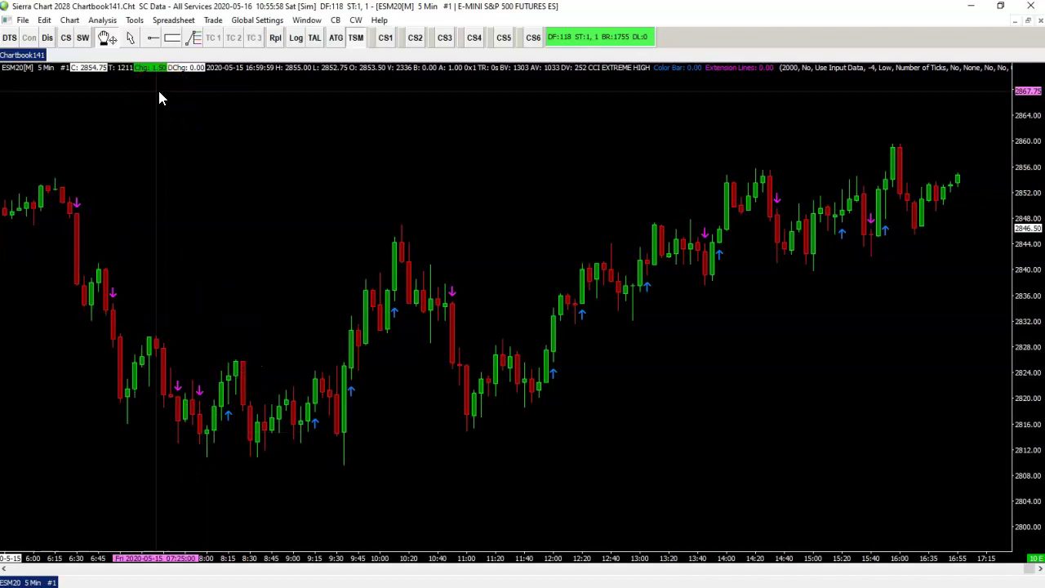
click(85, 41)
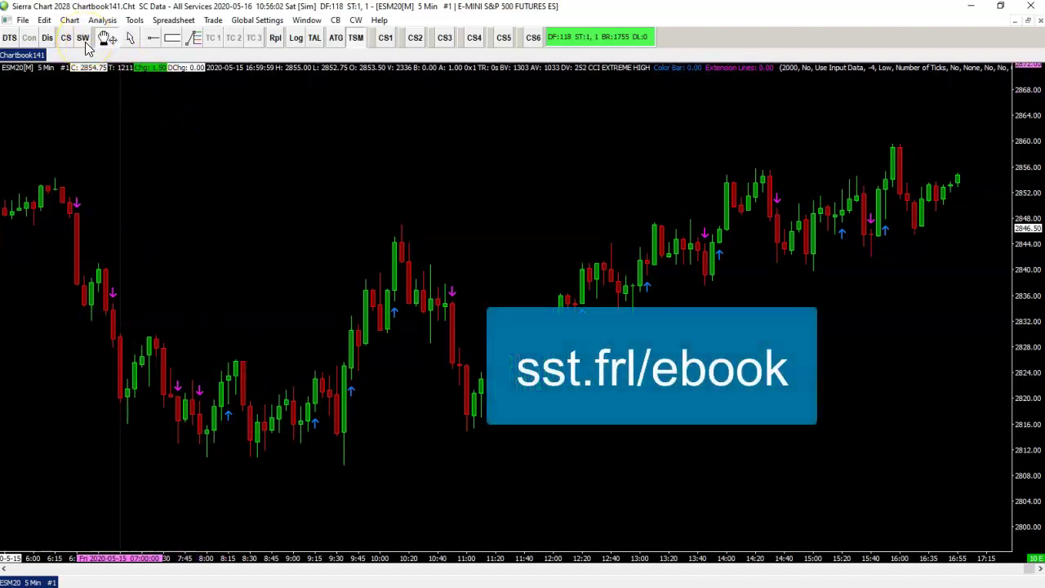